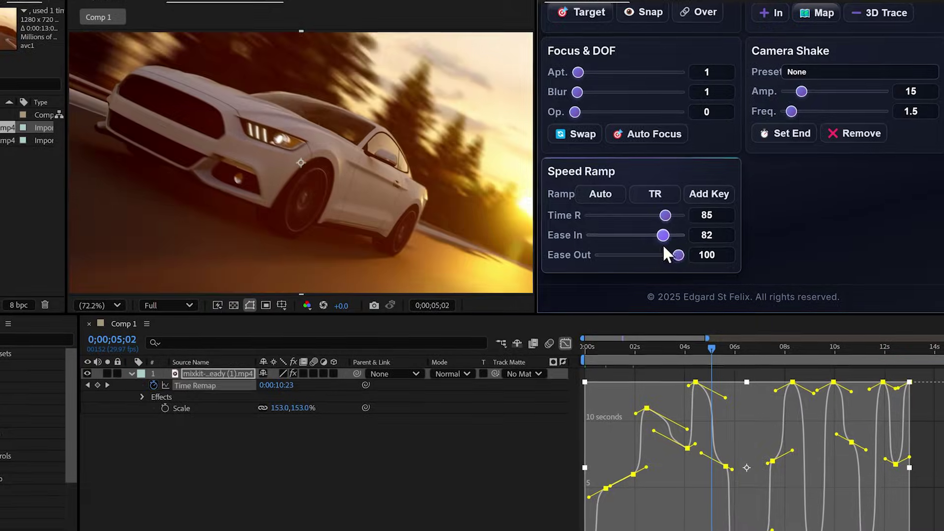
Lower the car clip's Speed Ramp easing and change the vertical spacing of the eight square shape layers
left_click_drag(658, 255, 634, 256)
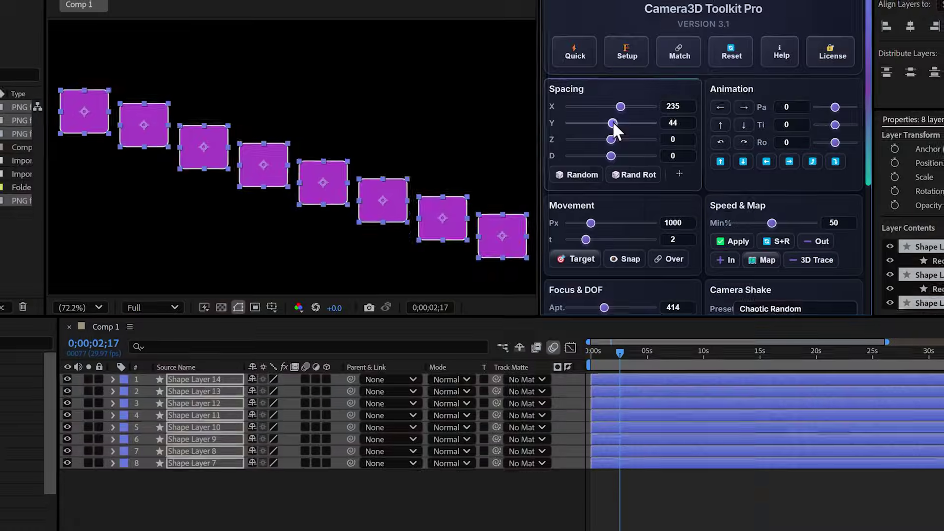
left_click_drag(612, 120, 622, 98)
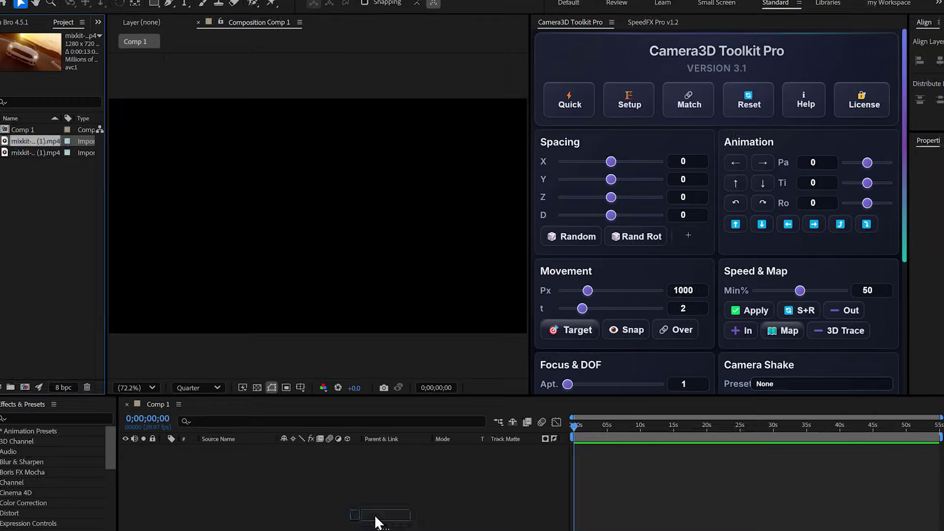
Add the car clip to Comp 1 and scale it to 153%
left_click_drag(376, 521, 371, 522)
key("s")
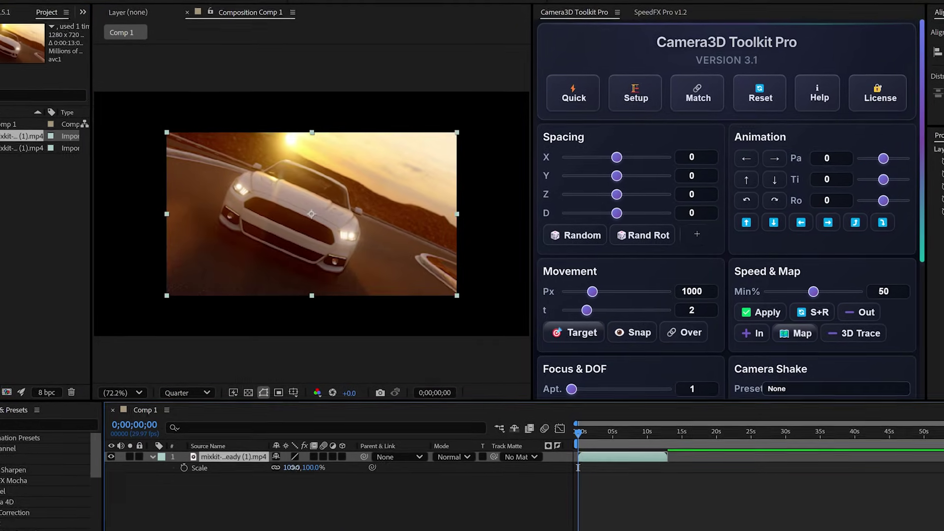
left_click_drag(298, 464, 339, 471)
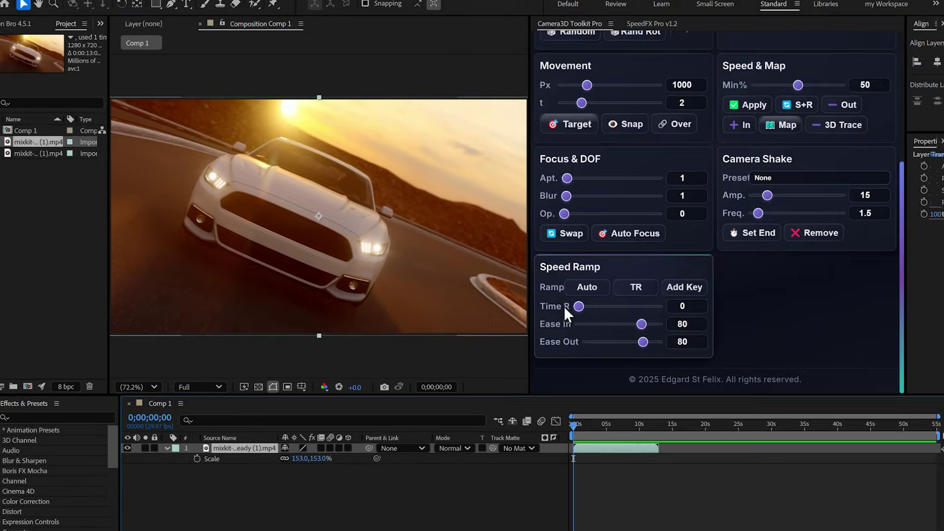
Set the car clip's Speed Ramp Time R to 38 at 0;00;00;25 and preview it from the start
left_click_drag(581, 435, 588, 437)
left_click_drag(606, 468, 607, 462)
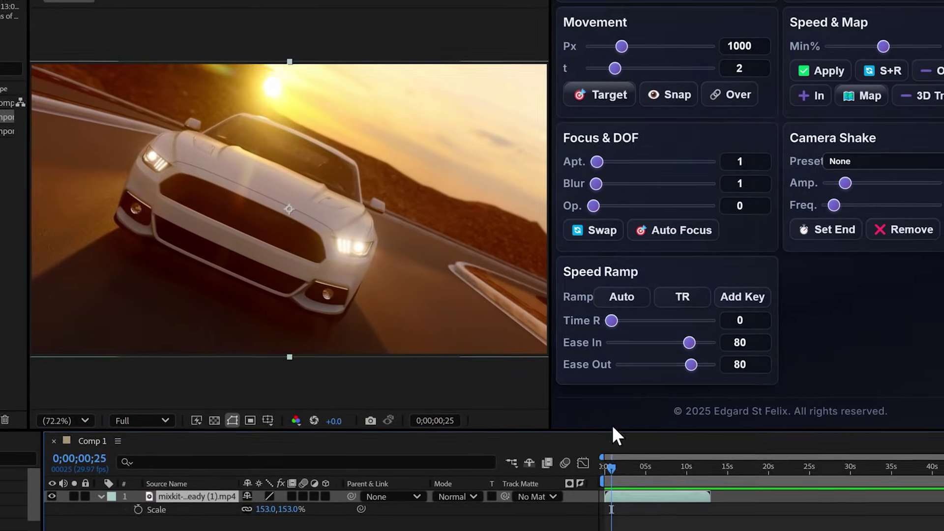
left_click_drag(604, 317, 653, 323)
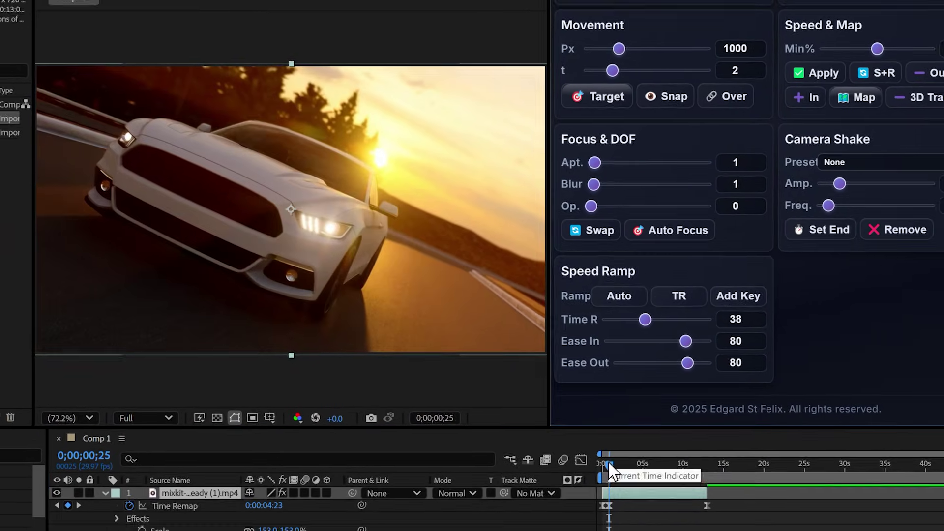
left_click_drag(617, 472, 608, 472)
key("space")
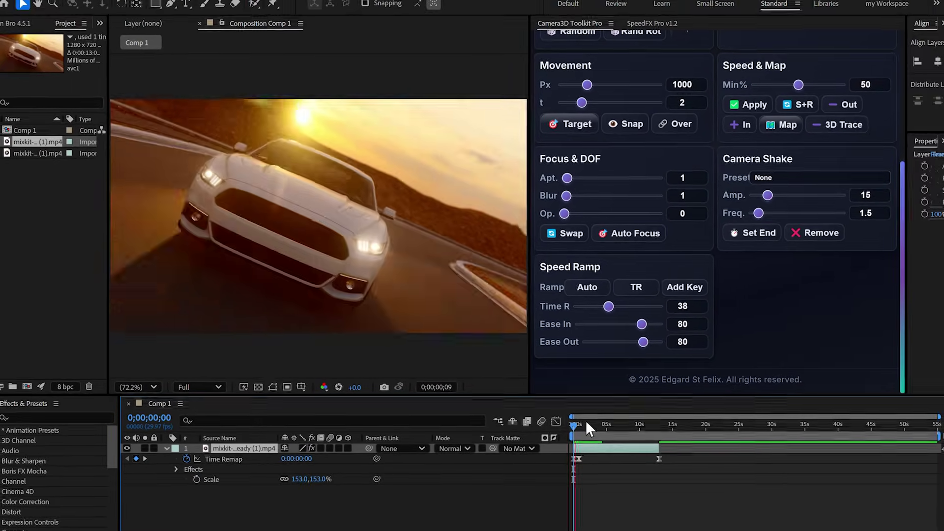
key("space")
Add a Speed Ramp key at 0;00;04;03, set Time R to 100 a few frames further on, and preview the clip
left_click(605, 443)
left_click_drag(598, 434, 609, 439)
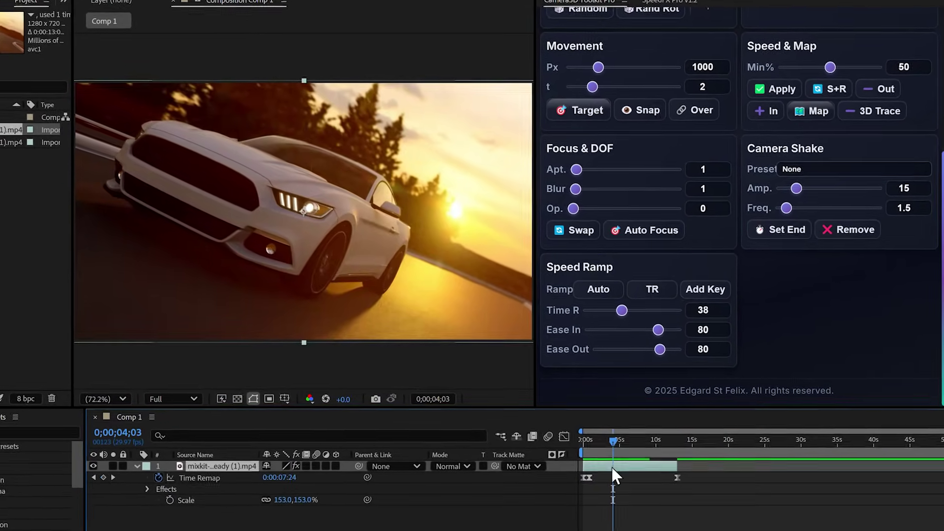
left_click(695, 289)
left_click(622, 448)
scroll(617, 489, "up", 5)
left_click_drag(626, 311, 688, 312)
left_click_drag(659, 448, 601, 448)
scroll(590, 450, "down", 4)
key("space")
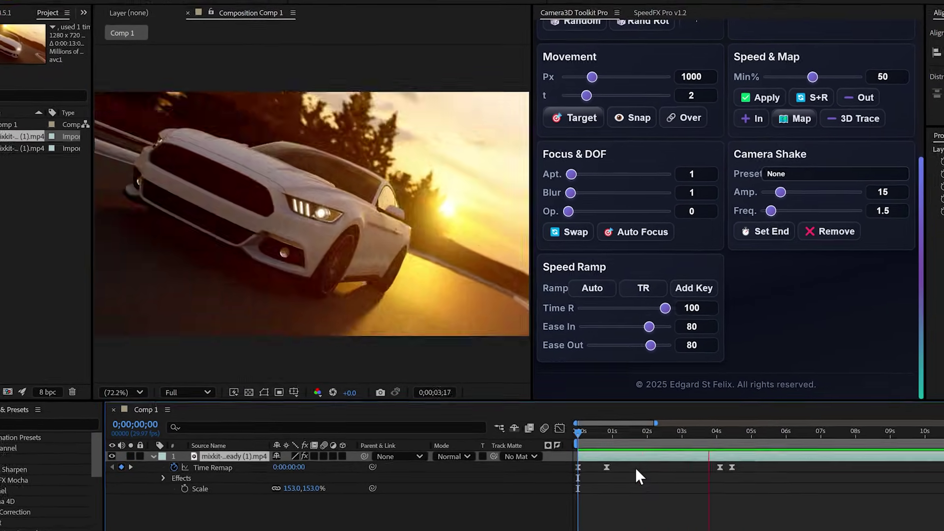
Set Time R to 0 near 6 seconds and add further time remap keys along the rest of the clip
left_click(781, 432)
left_click_drag(665, 308, 584, 309)
left_click(831, 431)
left_click(865, 432)
left_click(895, 431)
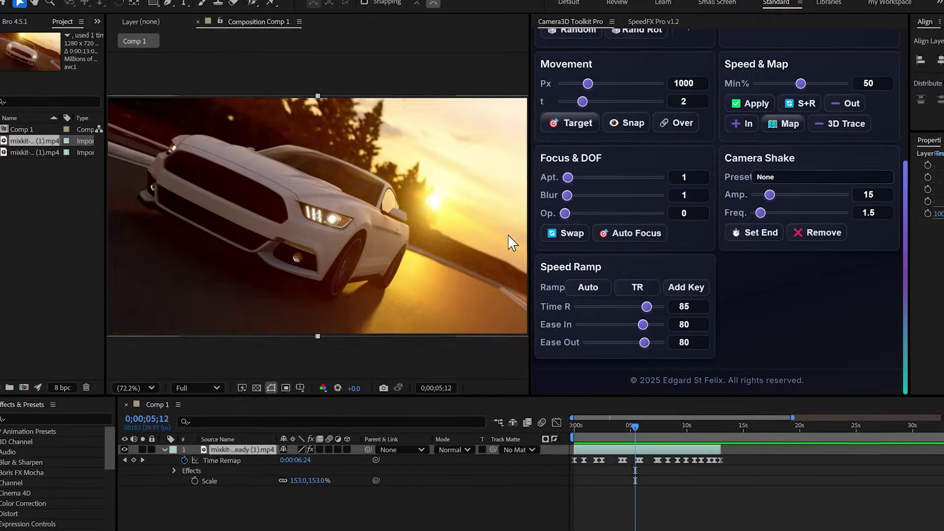
Play the time-remapped car clip from the start
left_click_drag(641, 434, 576, 433)
left_click(652, 518)
key("space")
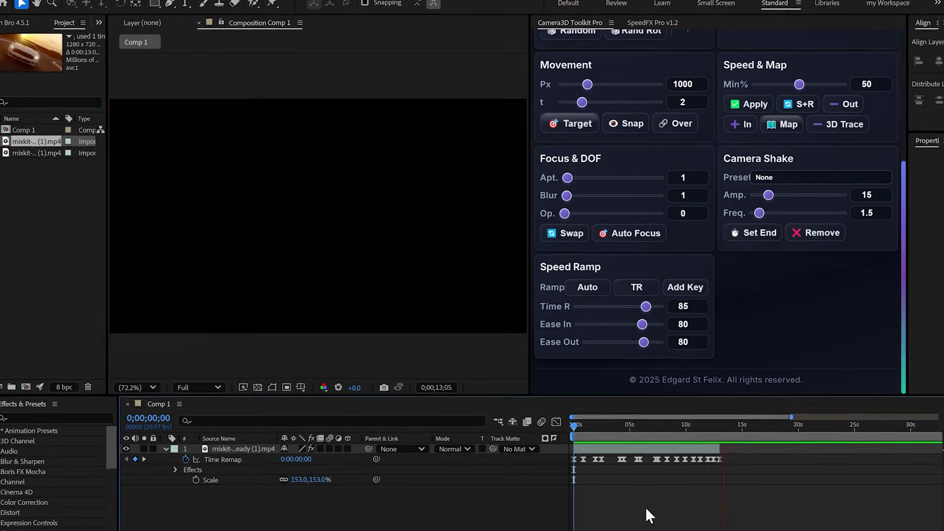
At about 0;00;07;02, set the clip's Speed Ramp Ease In to 45 and Ease Out to 47, and return to the start
left_click_drag(708, 429, 658, 440)
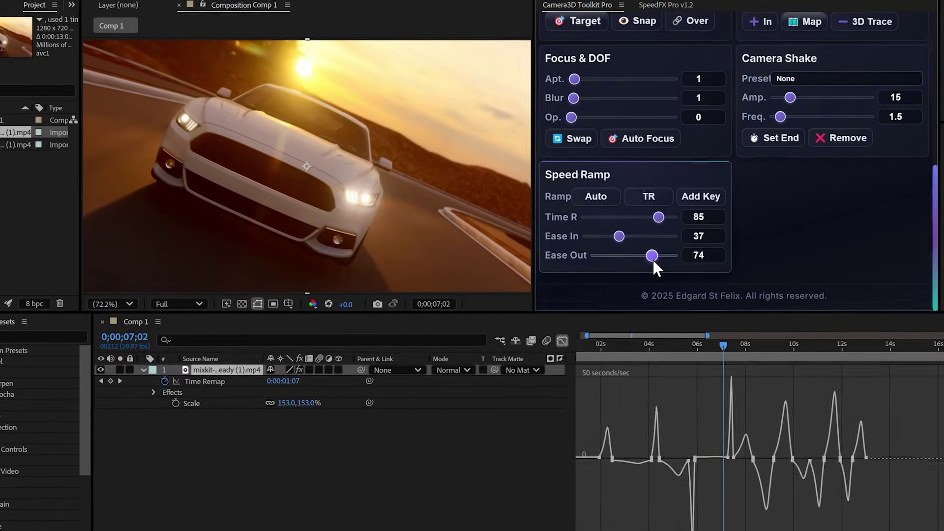
left_click_drag(653, 259, 646, 236)
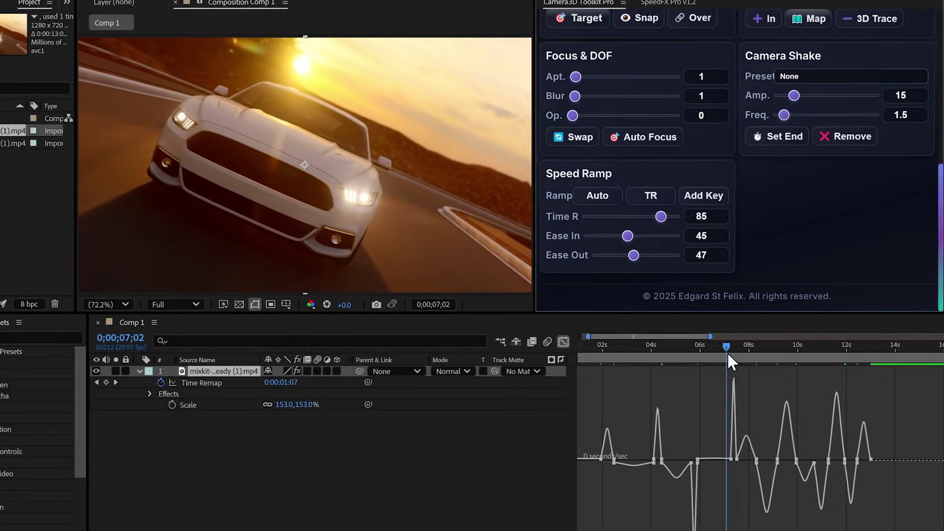
left_click_drag(712, 342, 559, 353)
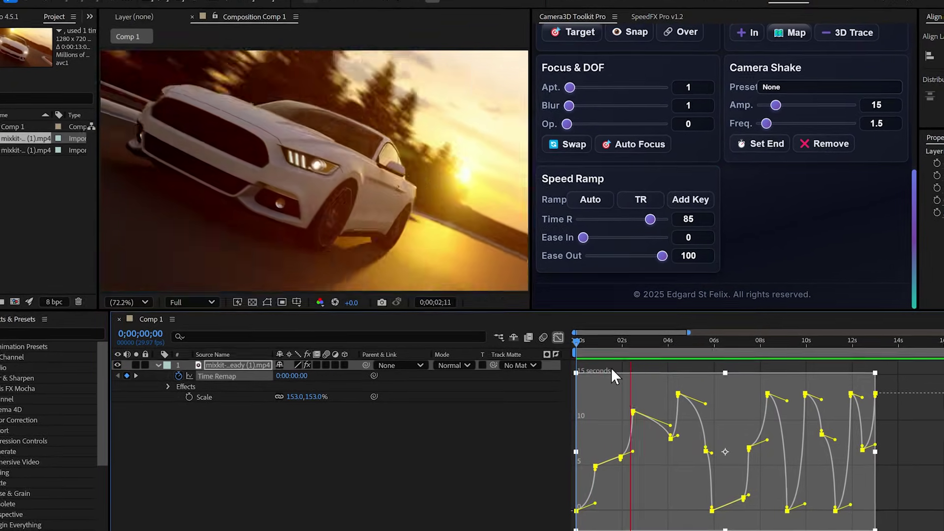
Set both Ease In and Ease Out of the clip's Speed Ramp to 100 and return to the start
left_click_drag(585, 237, 660, 239)
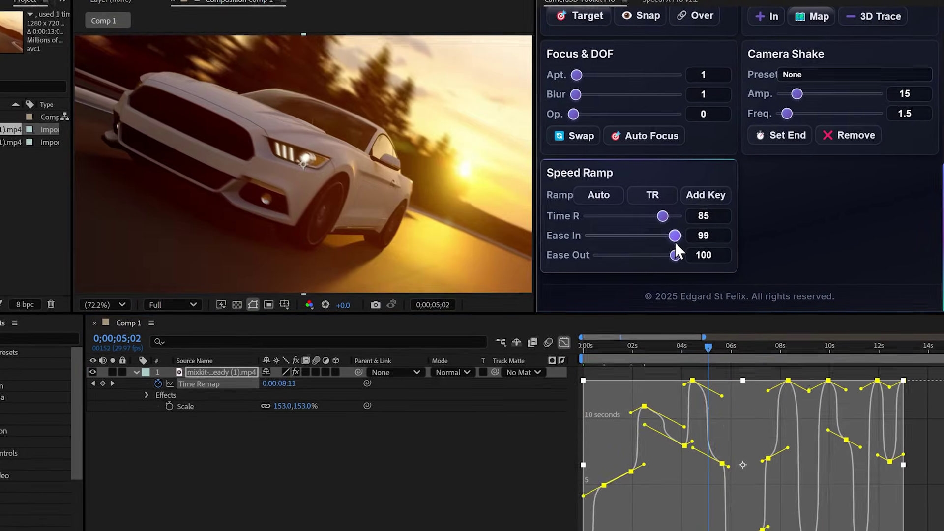
mouse_move(676, 255)
left_mouse_down()
mouse_move(594, 255)
mouse_move(681, 255)
left_mouse_up()
left_click_drag(667, 235, 680, 255)
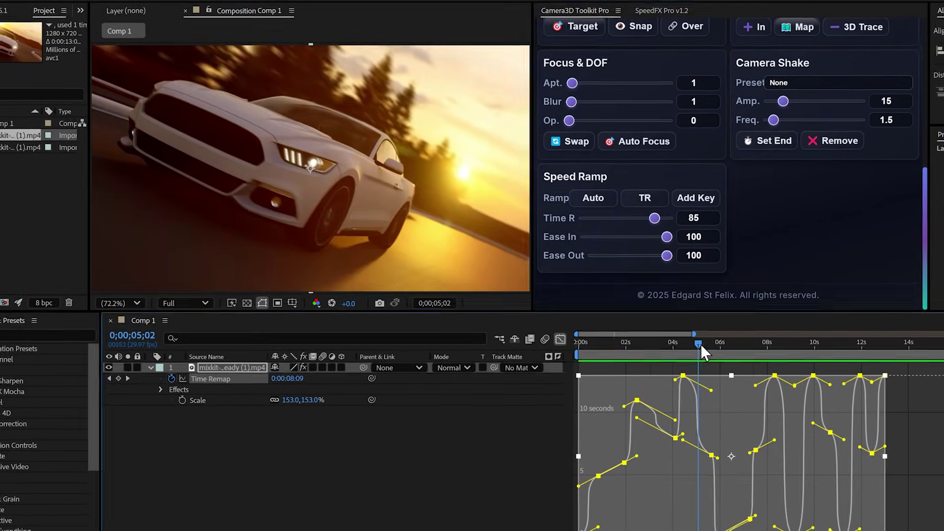
left_click(580, 346)
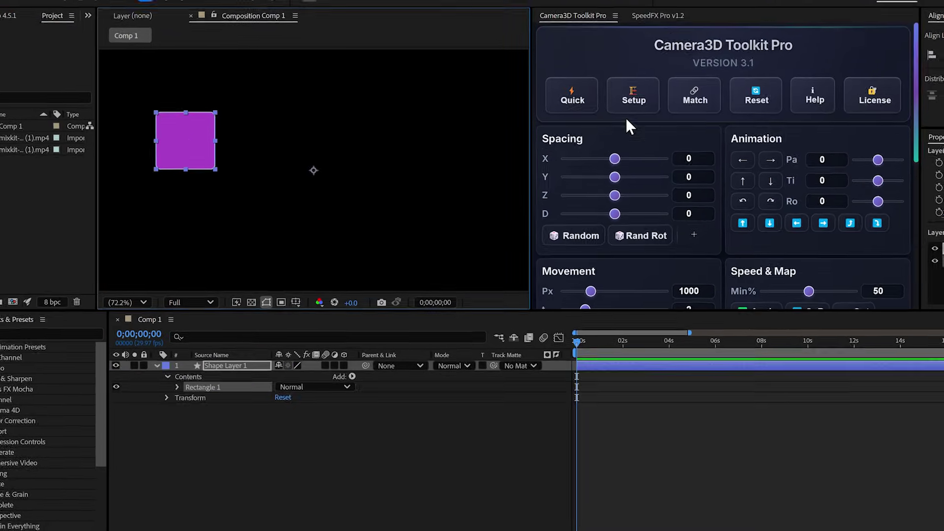
Keyframe the purple square's Position from 241.0,400.3 at the start to 933.7,400.3 about 22 frames in
left_click(191, 374)
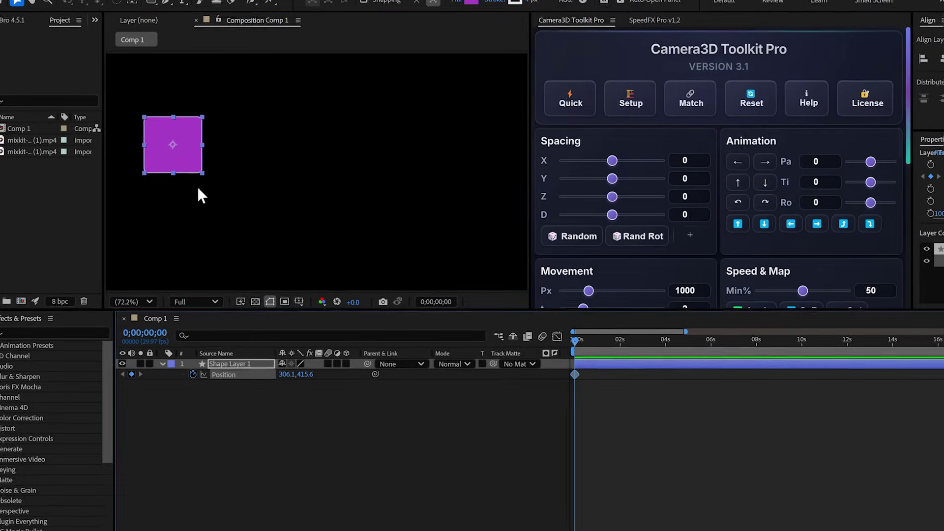
mouse_move(182, 161)
left_mouse_down()
mouse_move(356, 153)
mouse_move(175, 162)
left_mouse_up()
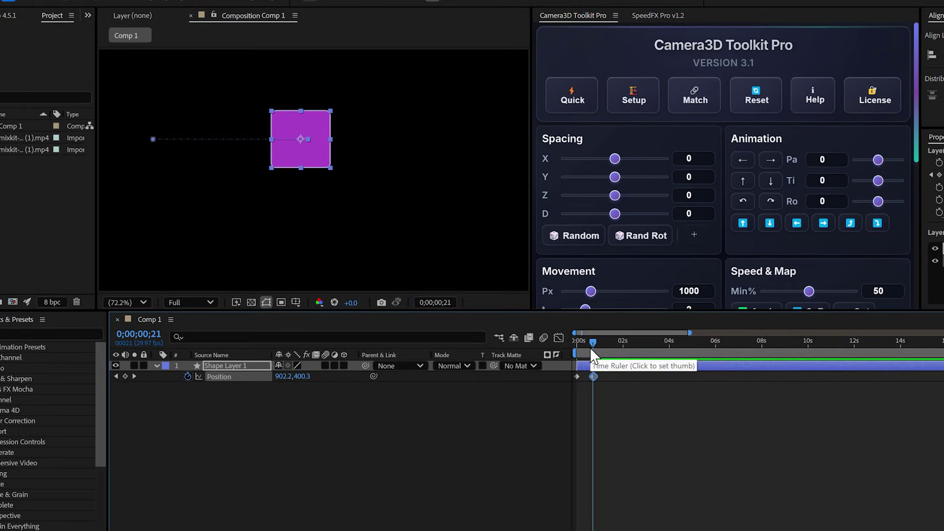
left_click_drag(675, 372, 639, 371)
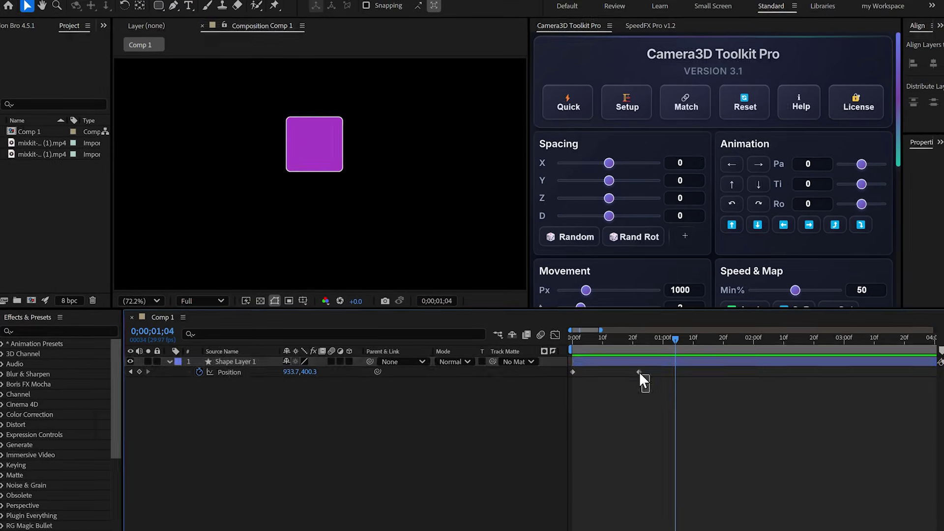
left_click(639, 372)
right_click(641, 374)
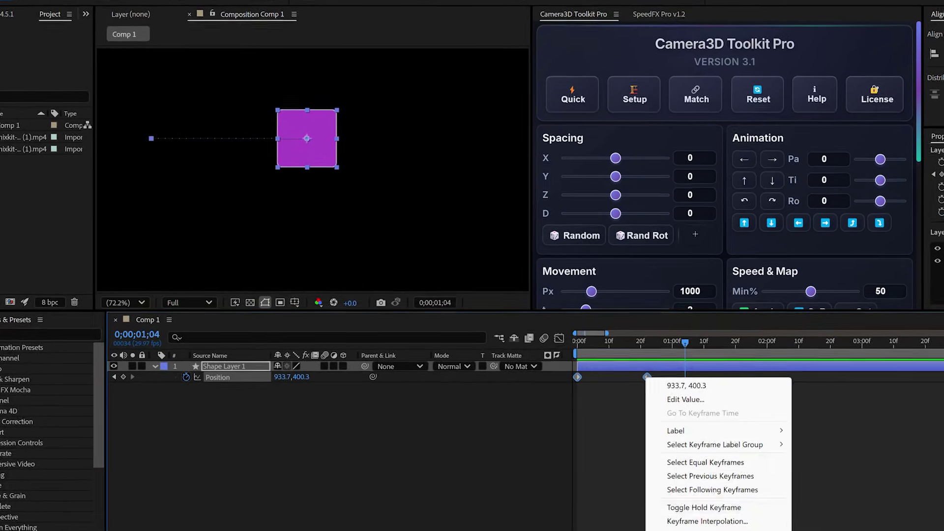
left_click(636, 386)
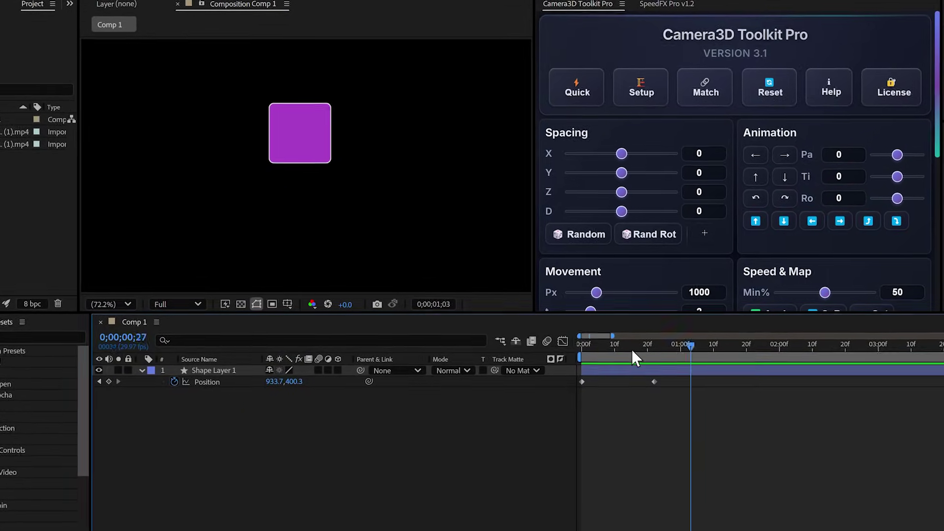
Set the Speed Ramp Ease In to 32 for the purple square's position keyframes
scroll(602, 241, "down", 10)
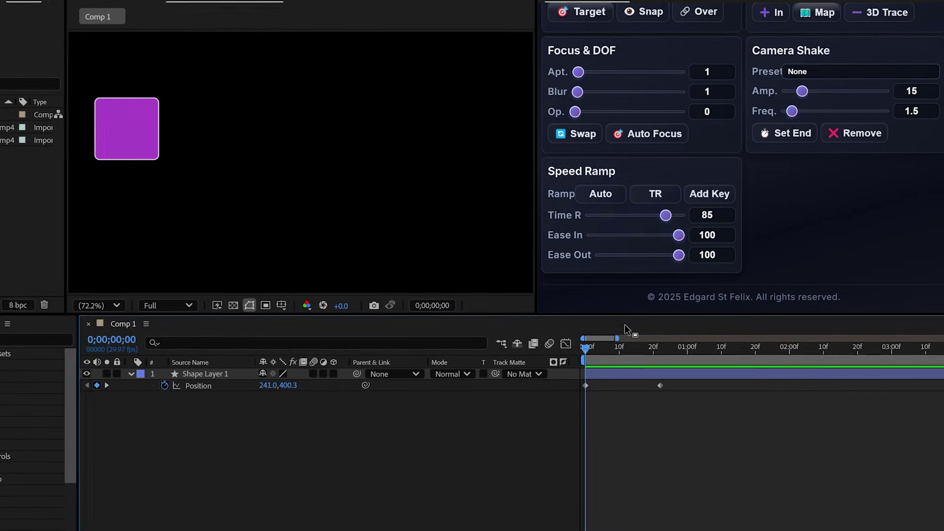
left_click(607, 376)
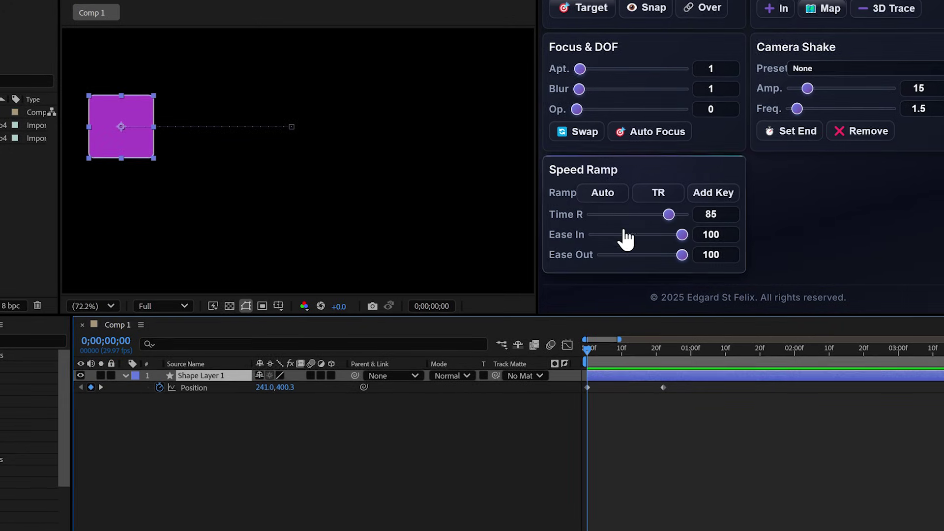
left_click_drag(651, 234, 619, 236)
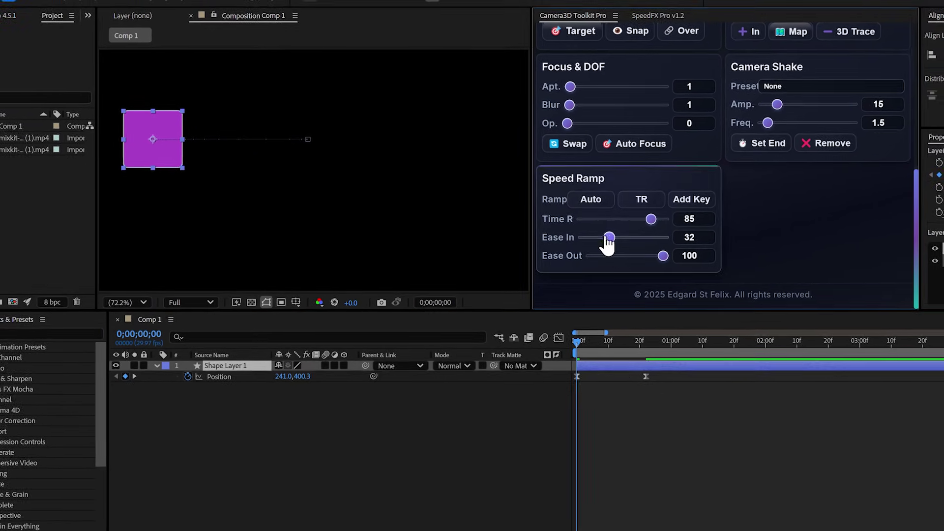
Show the square's position speed graph, then set Ease In to 81 and lower Ease Out to about 58
left_click(559, 338)
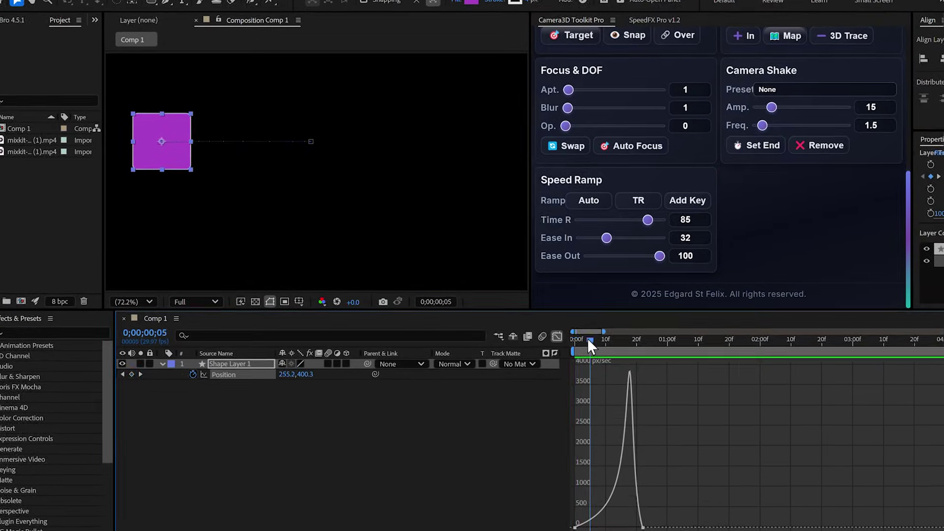
mouse_move(588, 340)
left_mouse_down()
mouse_move(571, 336)
mouse_move(689, 344)
mouse_move(591, 349)
left_mouse_up()
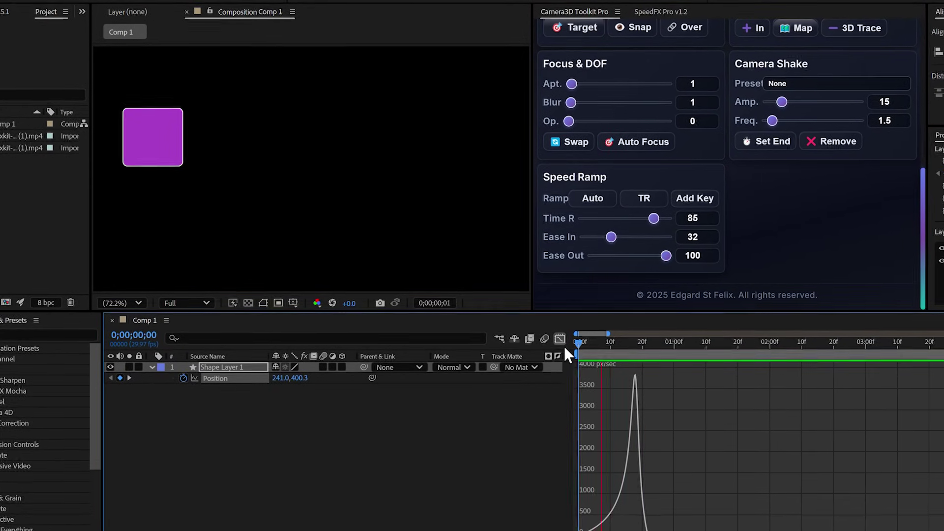
left_click_drag(611, 237, 669, 237)
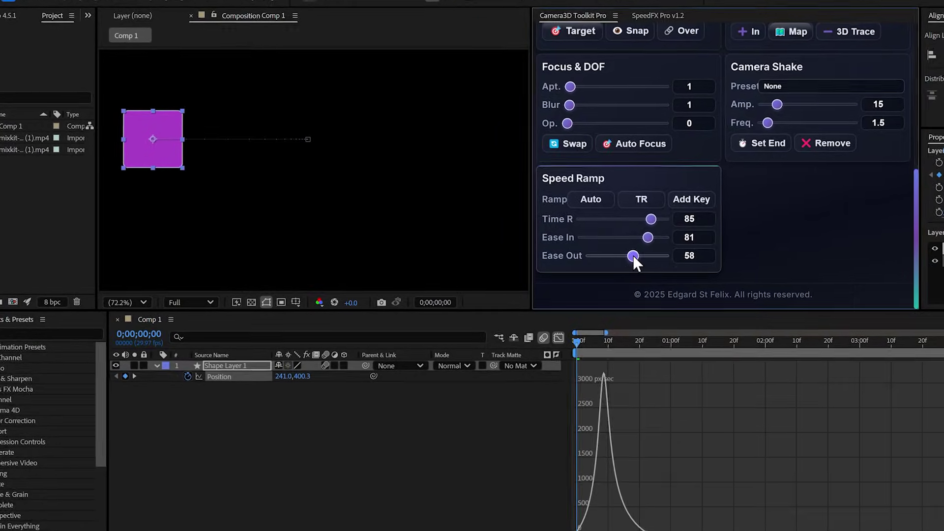
left_click_drag(668, 255, 594, 255)
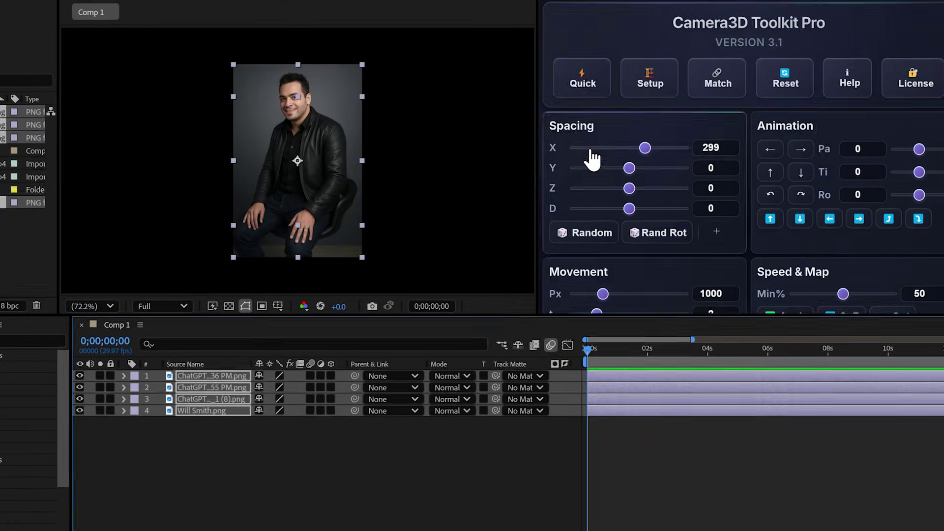
Set up the 3D camera rig for the four photo layers and set their spacing to Z 106 and D 882
left_click(665, 67)
left_click_drag(639, 182, 653, 204)
left_click(352, 498)
Move the photos apart so they are scattered across the 3D scene
left_click_drag(349, 217, 448, 122)
left_click_drag(262, 98, 135, 128)
left_click_drag(270, 191, 365, 222)
left_click_drag(136, 127, 175, 154)
Rotate each of the four photos in 3D to a different angle
left_click(283, 116)
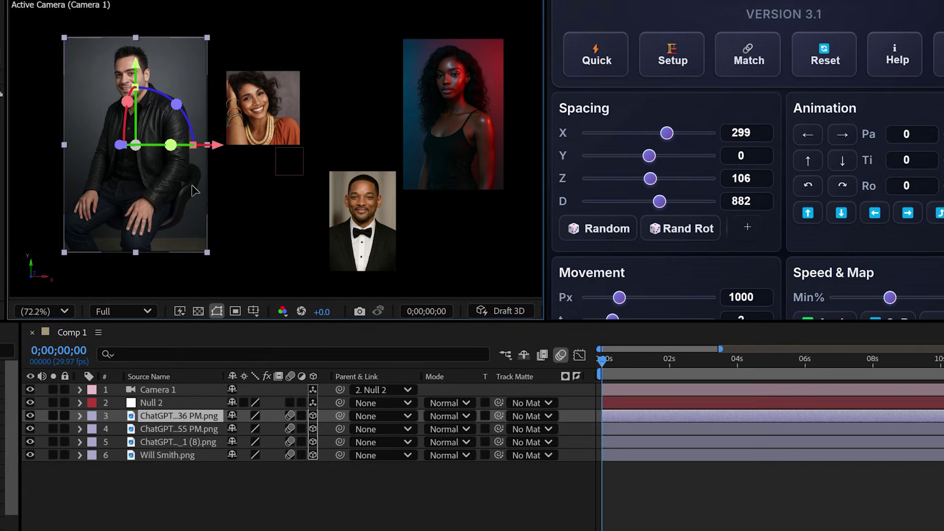
left_click_drag(305, 68, 288, 58)
left_click(197, 145)
left_click_drag(208, 148, 219, 148)
left_click(364, 216)
left_click_drag(364, 177, 364, 201)
left_click(437, 106)
left_click_drag(480, 100, 512, 132)
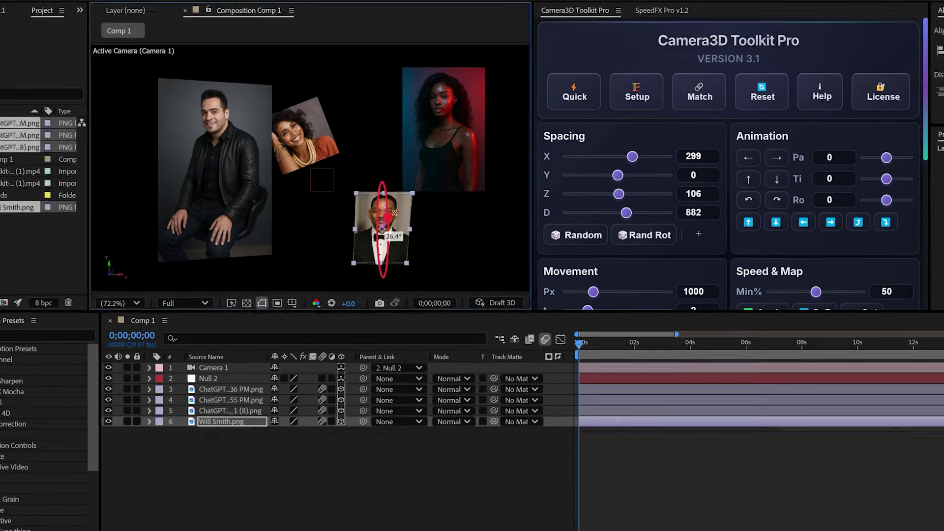
Match the camera to the photo of the woman with gold bangles
left_click(308, 148)
left_click(694, 95)
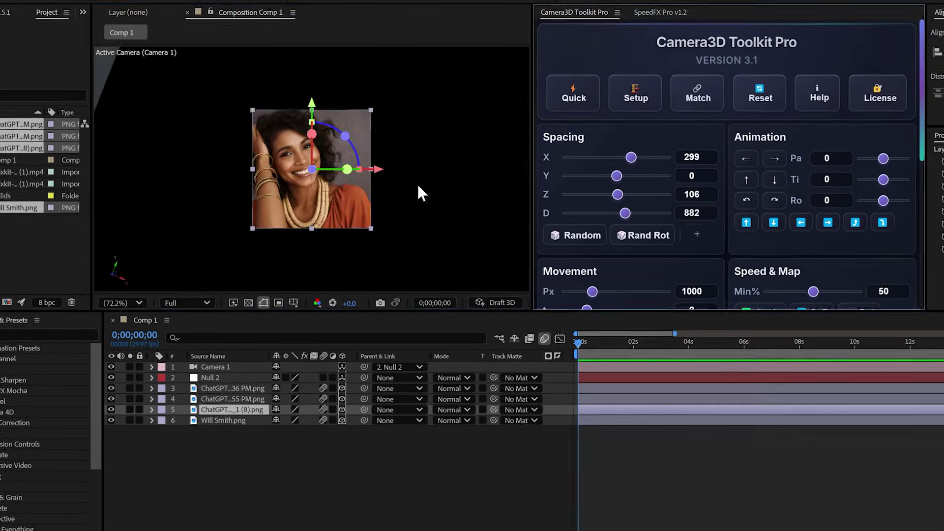
Add Target camera moves with Px 1000 and t 2 to the other three photos and back to the woman with gold bangles
left_click(199, 392)
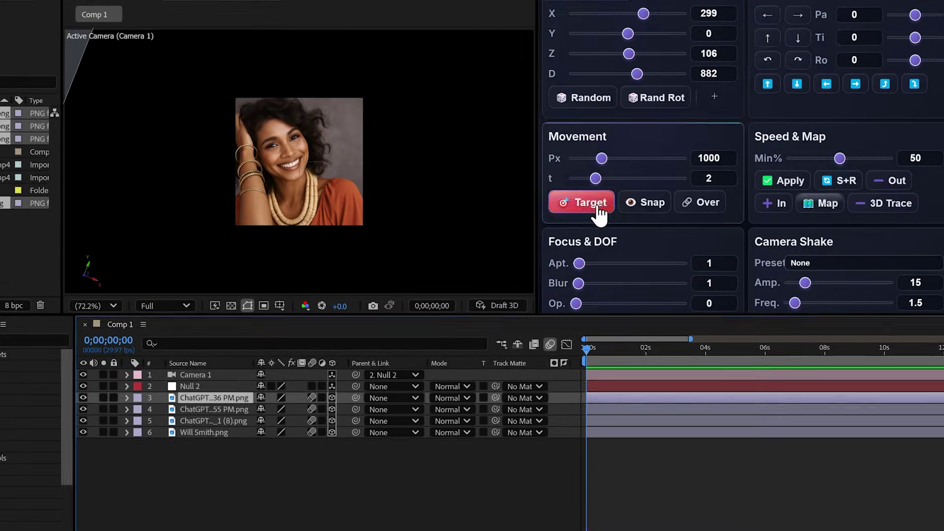
left_click(191, 411)
left_click(590, 205)
left_click(191, 435)
left_click(590, 203)
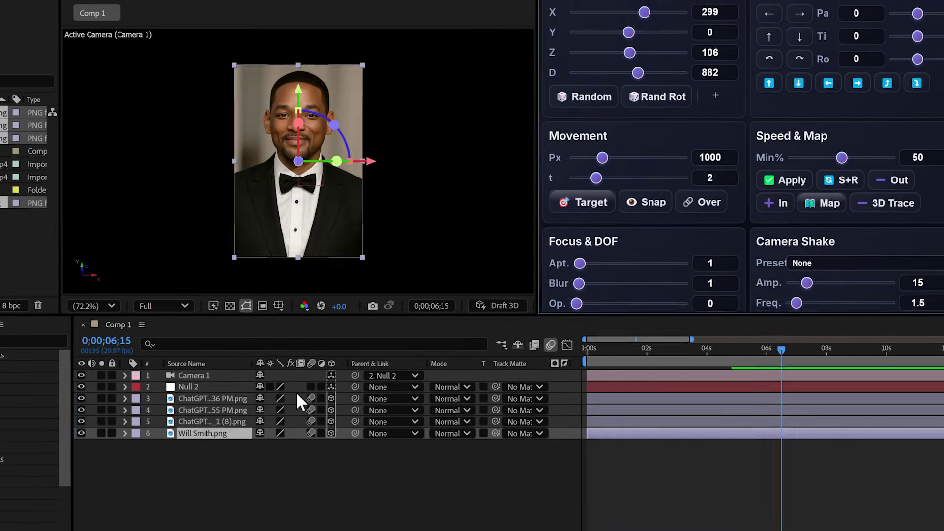
left_click(202, 423)
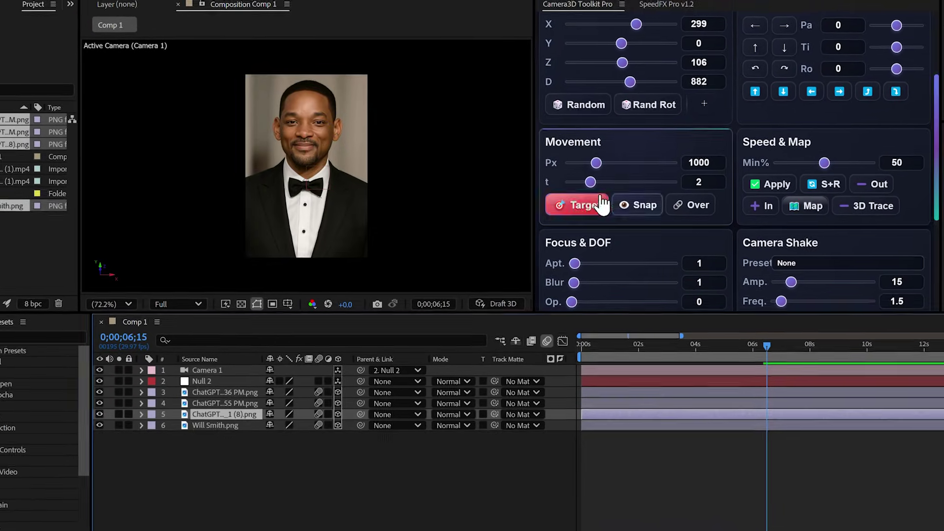
left_click(599, 198)
Play back the camera move through the four photos from the start and return to the first frame
left_click_drag(826, 344, 556, 350)
key("space")
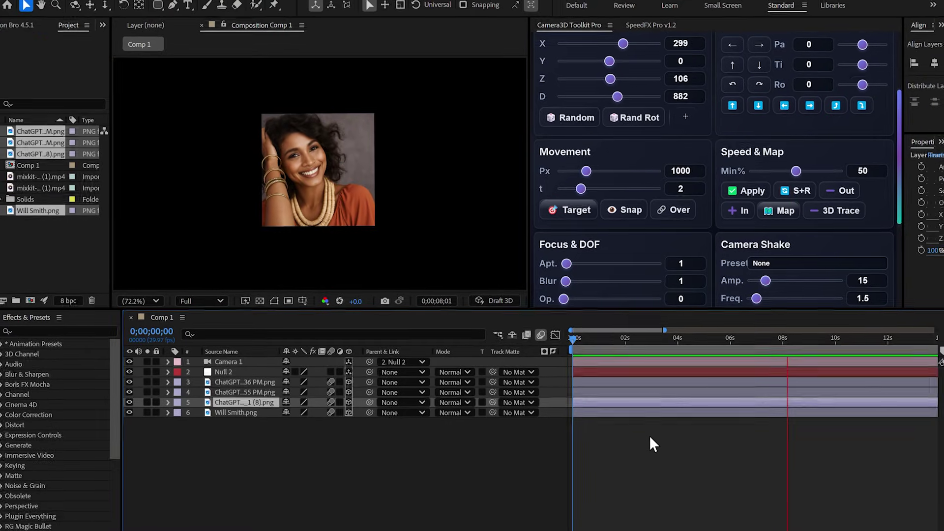
key("space")
left_click_drag(811, 340, 538, 349)
Reveal the camera null's keyframes and preview the animation again from the beginning
left_click_drag(237, 454, 230, 369)
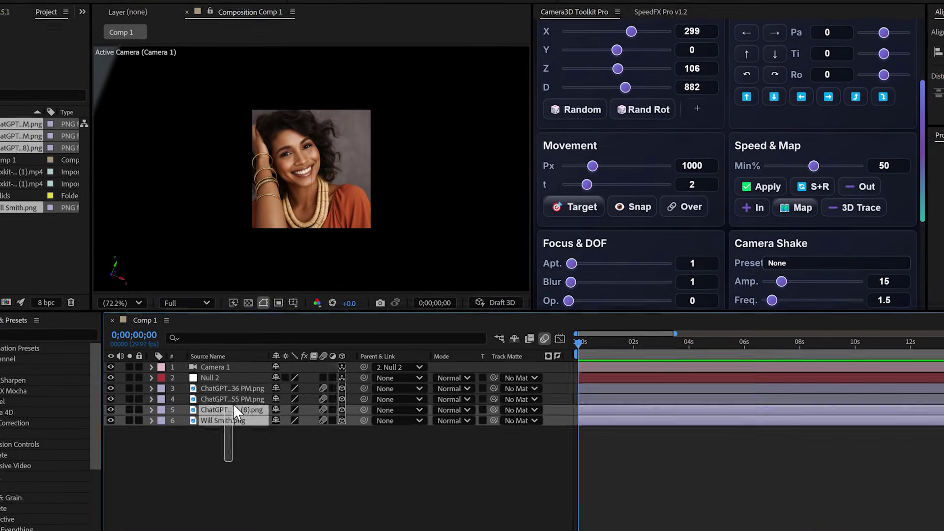
key("u")
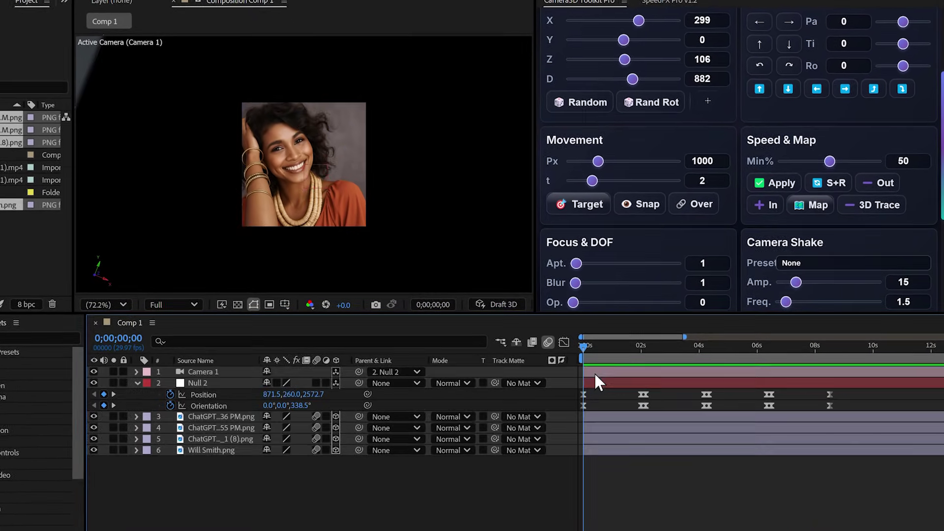
left_click(616, 342)
left_click_drag(623, 347, 574, 346)
key("space")
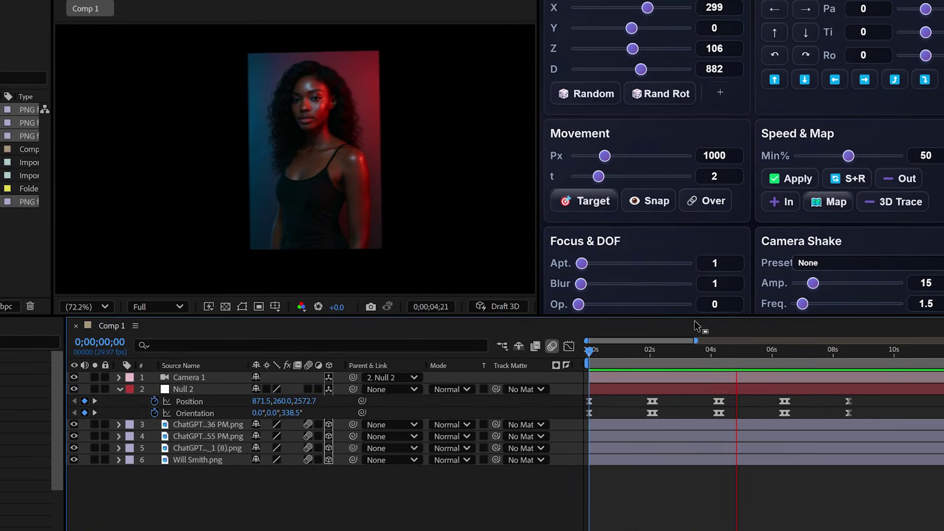
key("space")
left_click_drag(798, 351, 566, 346)
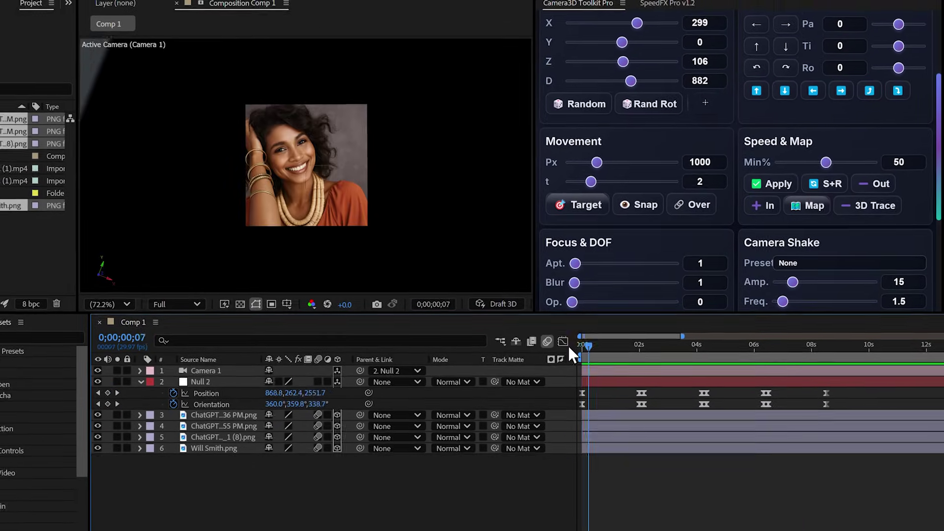
Overlap the camera moves on Null 2 with the Over tool and preview the smoother transitions
left_click(601, 382)
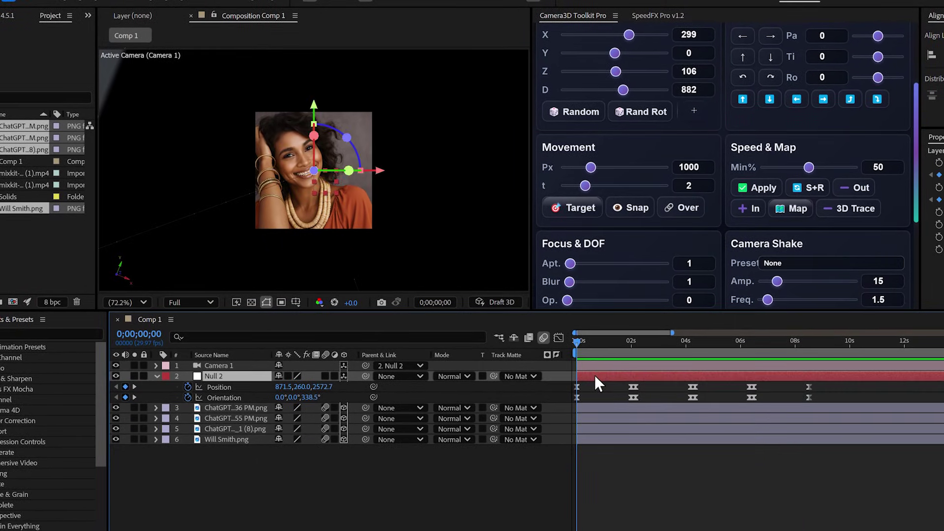
left_click(680, 208)
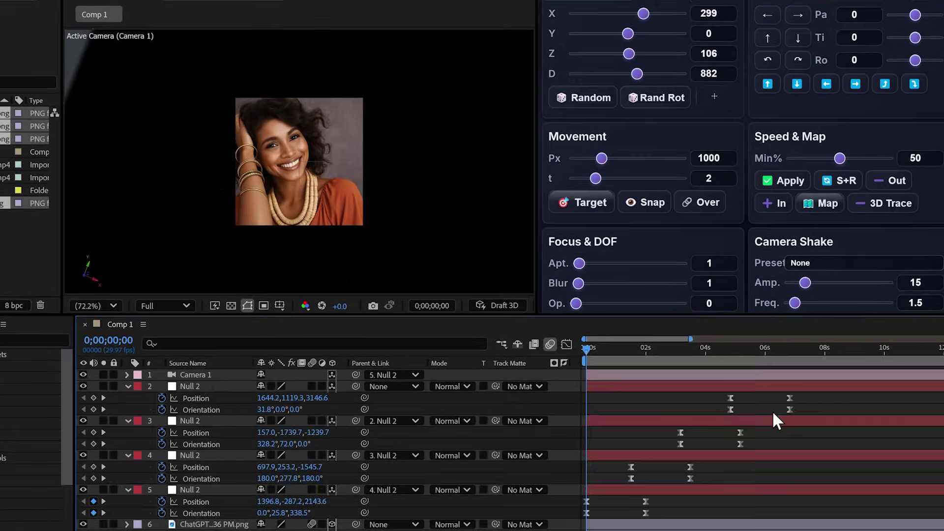
key("space")
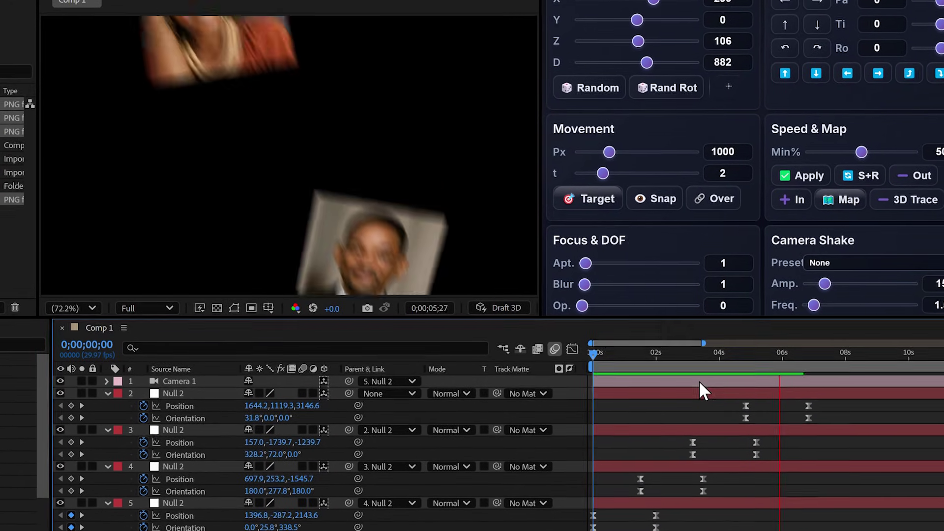
left_click(816, 353)
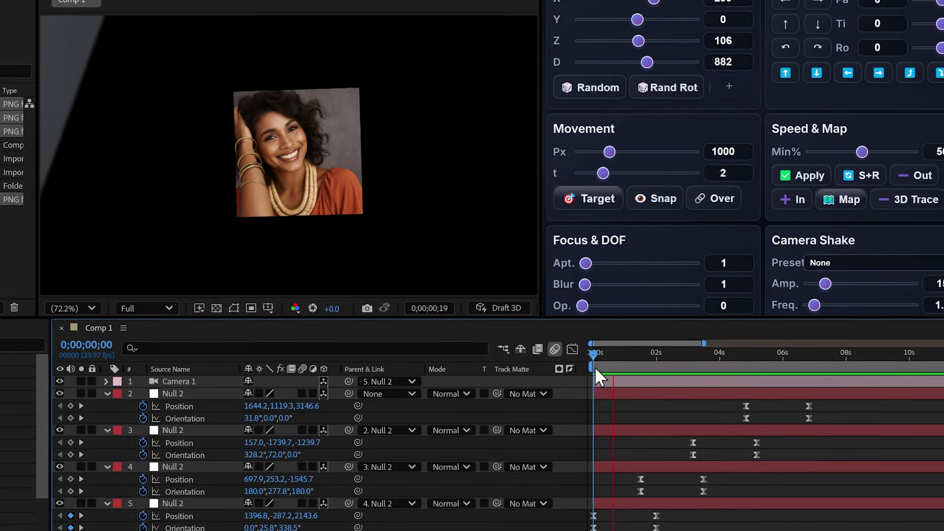
key("space")
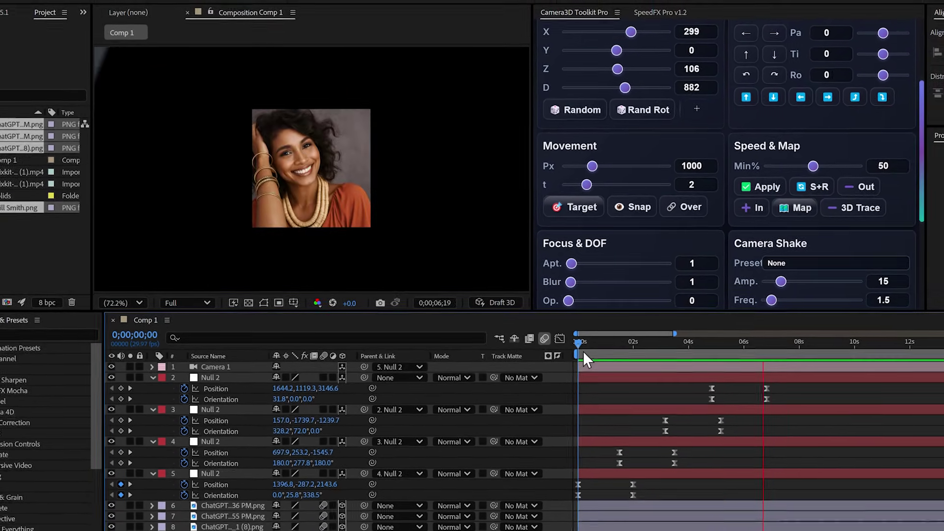
Set the camera's aperture to 454 and blur to 297, and preview the depth of field along the move
left_click_drag(778, 348, 612, 349)
scroll(585, 246, "down", 2)
left_click_drag(570, 200, 614, 201)
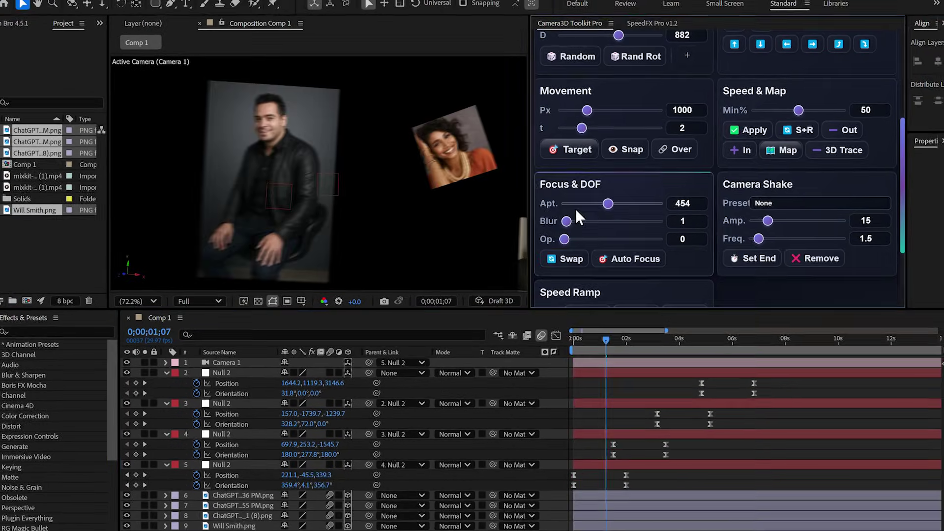
left_click_drag(567, 221, 620, 221)
left_click_drag(608, 340, 526, 333)
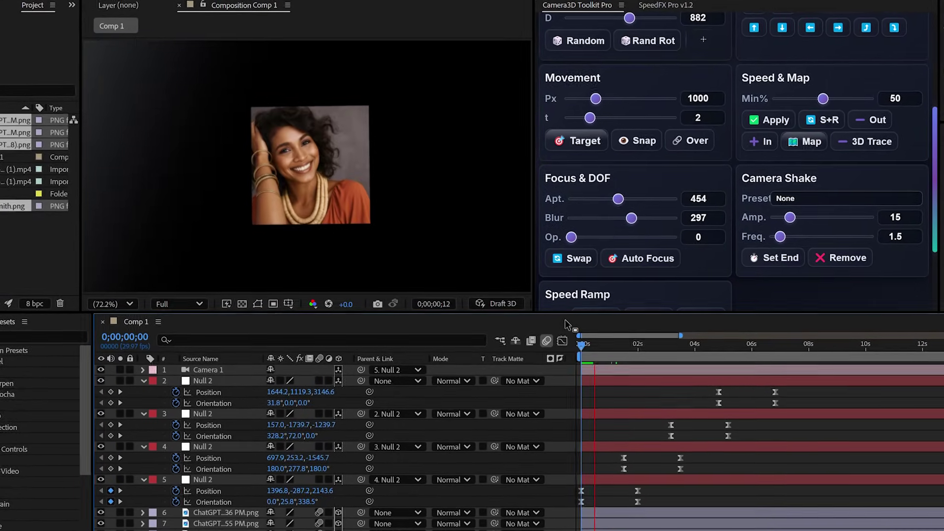
key("space")
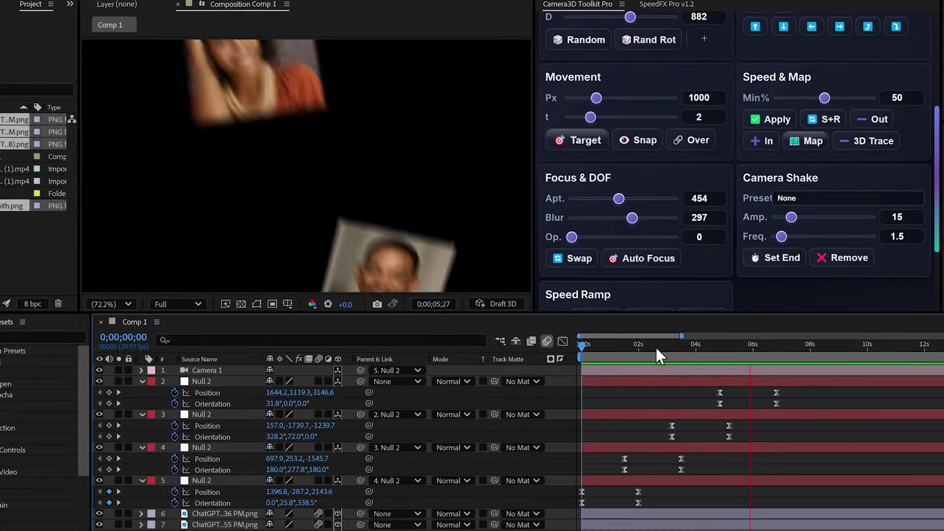
left_click_drag(656, 348, 715, 341)
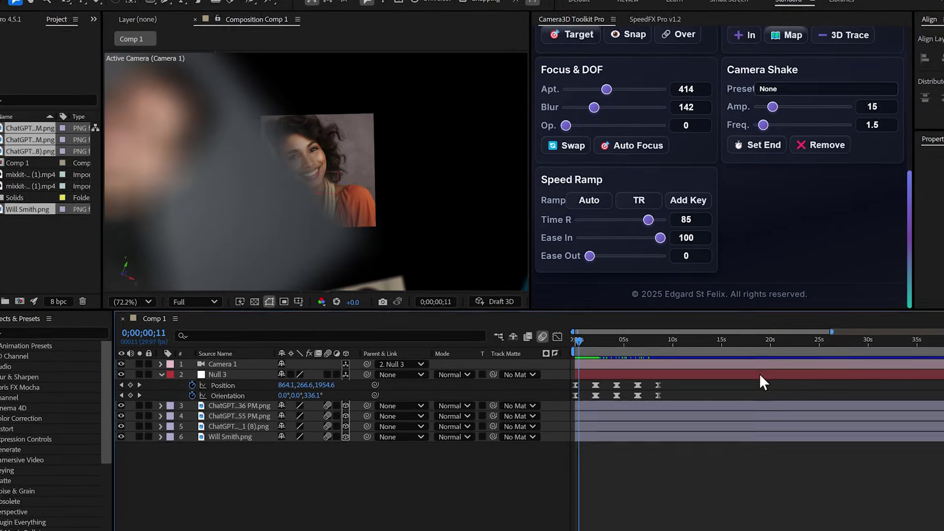
Apply the Smooth Circular camera shake preset to Null 3 at 0;00;04;24 and preview it from the start
left_click_drag(579, 340, 651, 357)
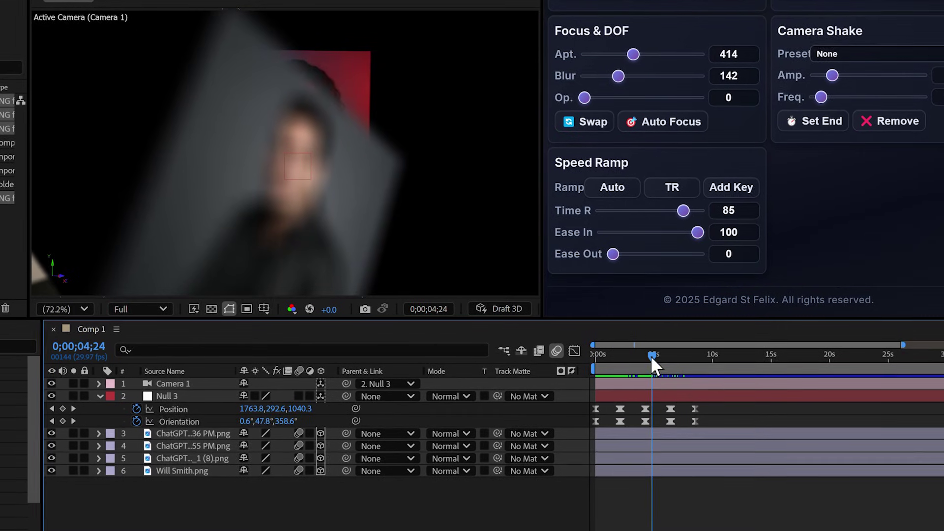
left_click(658, 396)
left_click(940, 57)
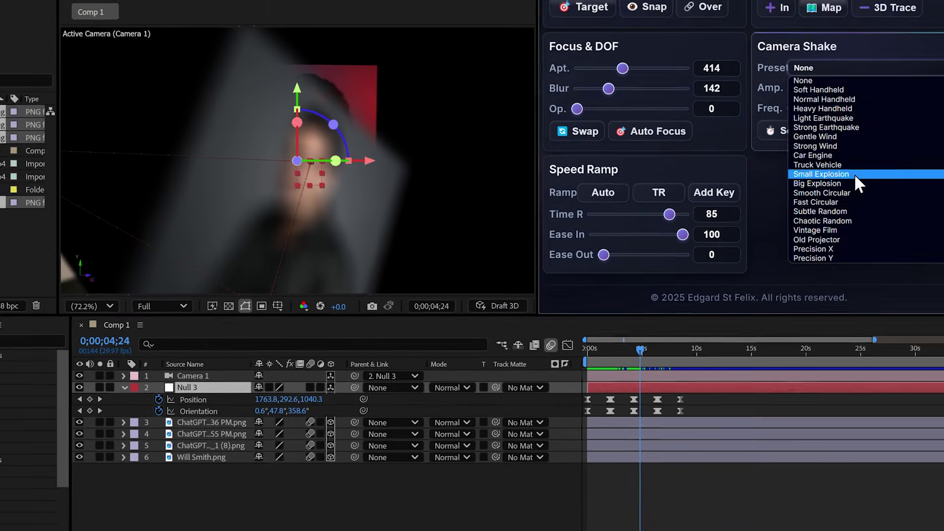
left_click(834, 191)
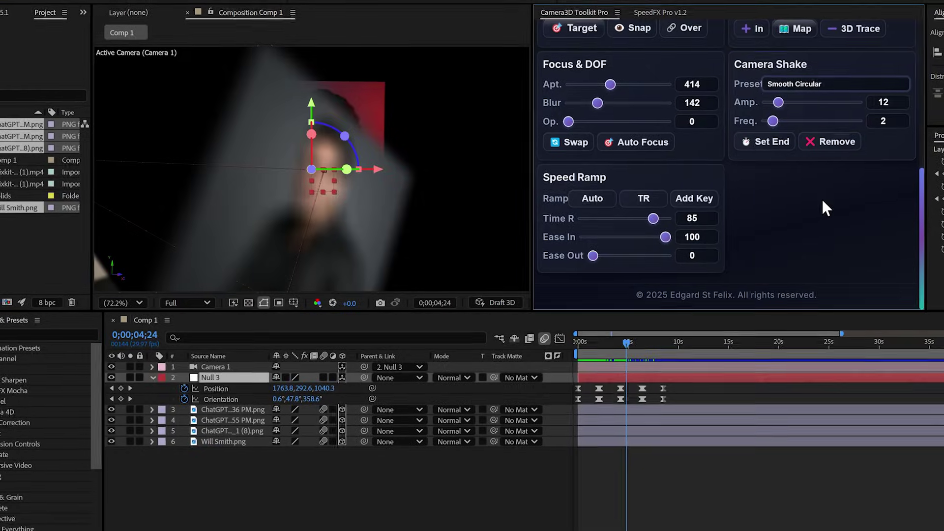
left_click_drag(627, 342, 565, 342)
key("space")
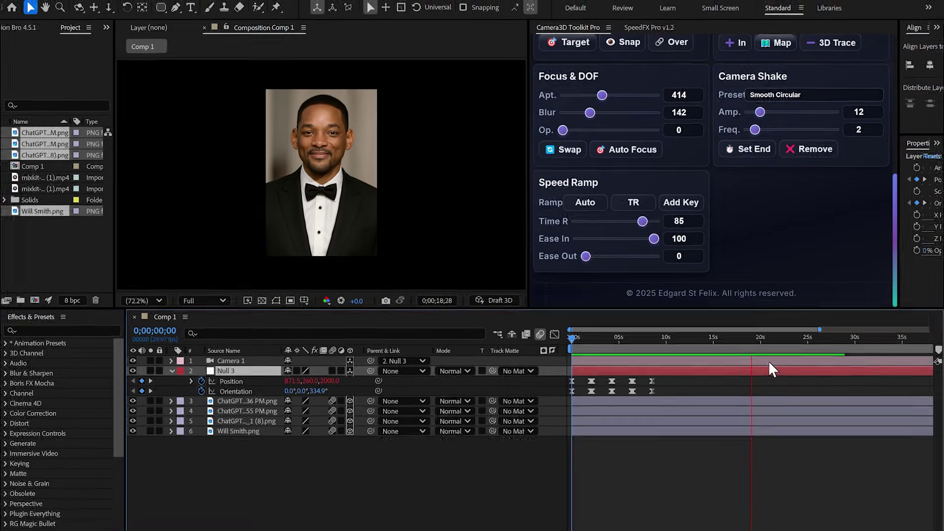
key("space")
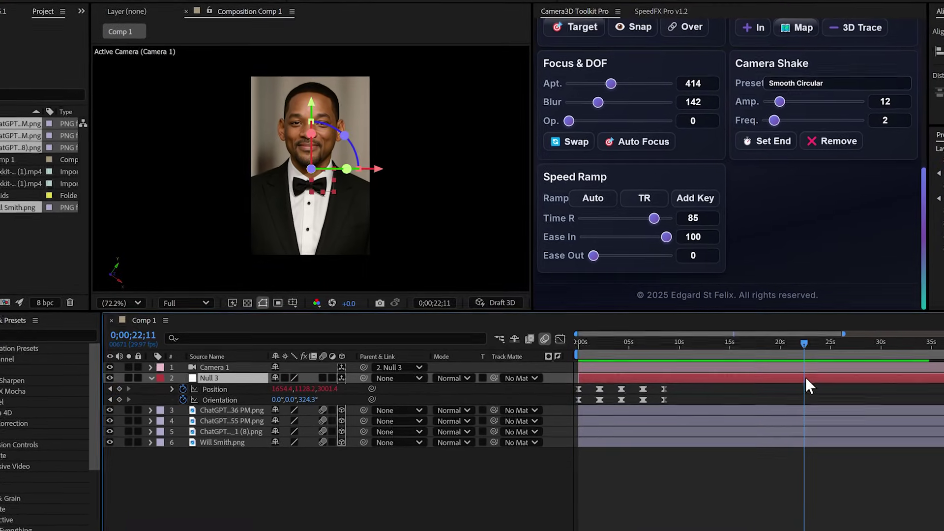
Set the shake's end point at 0;00;33;04, and preview the Chaotic Random preset with amplitude 40 and frequency 15
left_click_drag(798, 340, 943, 353)
left_click(780, 137)
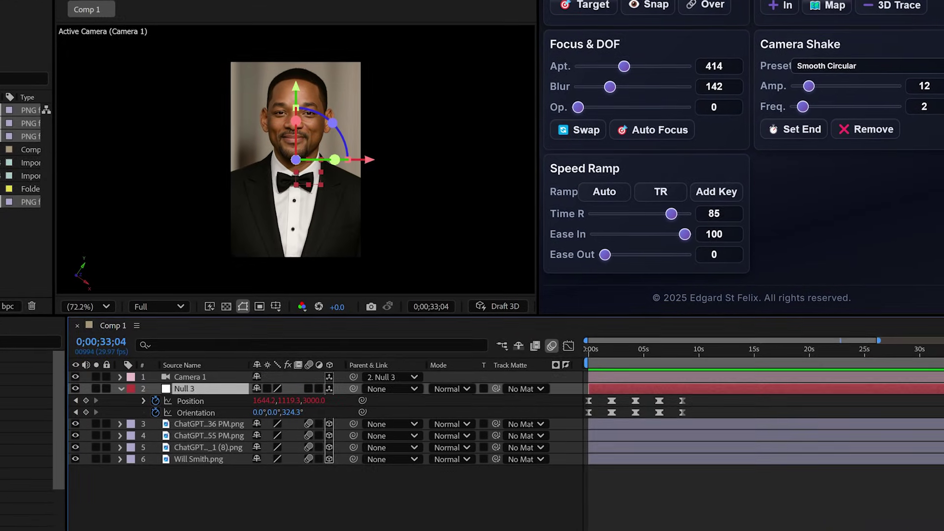
left_click_drag(634, 352, 736, 350)
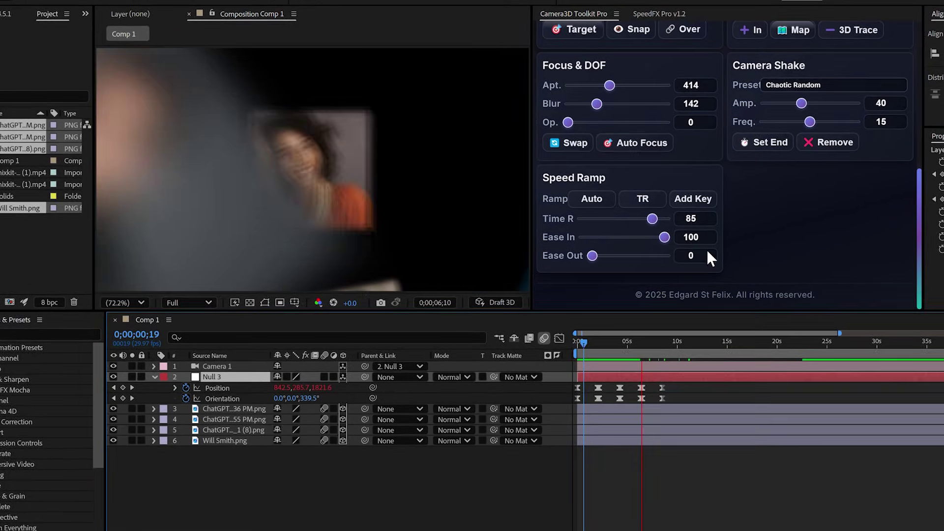
key("space")
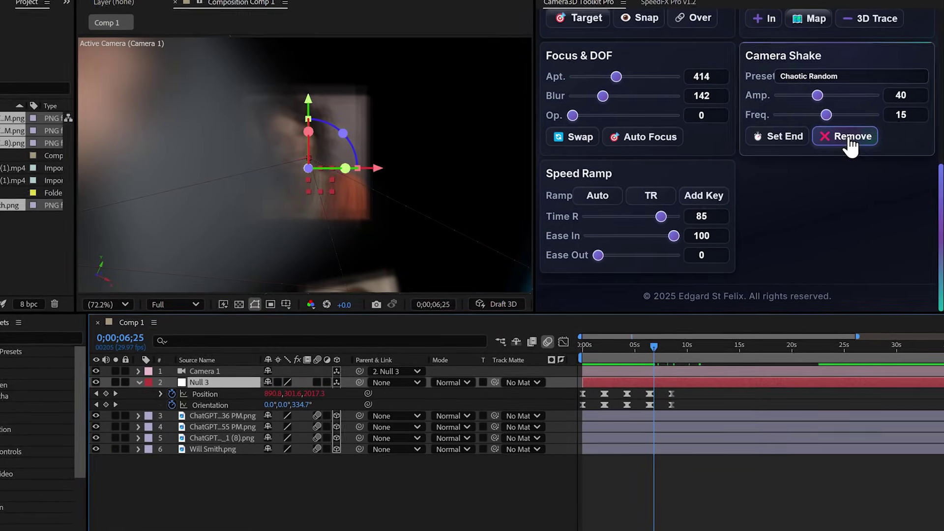
Remove the camera shake from Null 3 and play back the camera move without it
left_click(851, 142)
left_click_drag(654, 347, 566, 347)
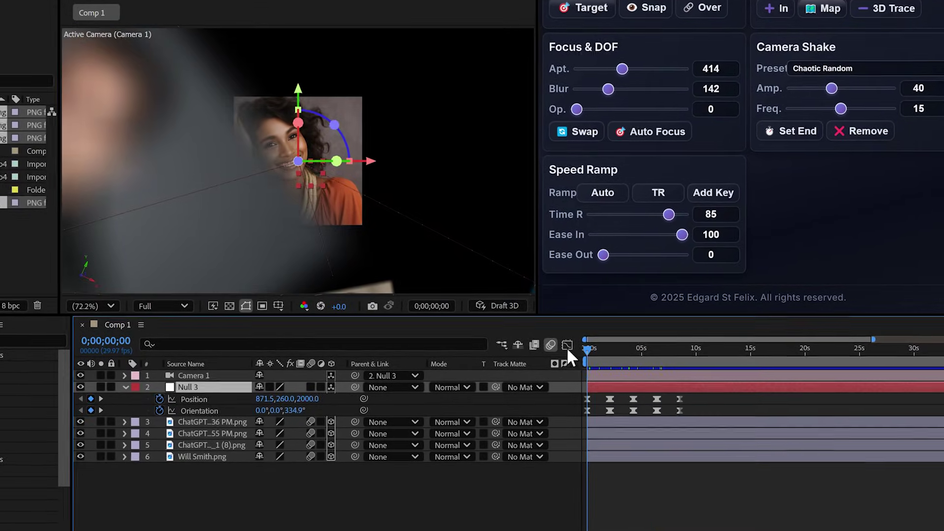
key("space")
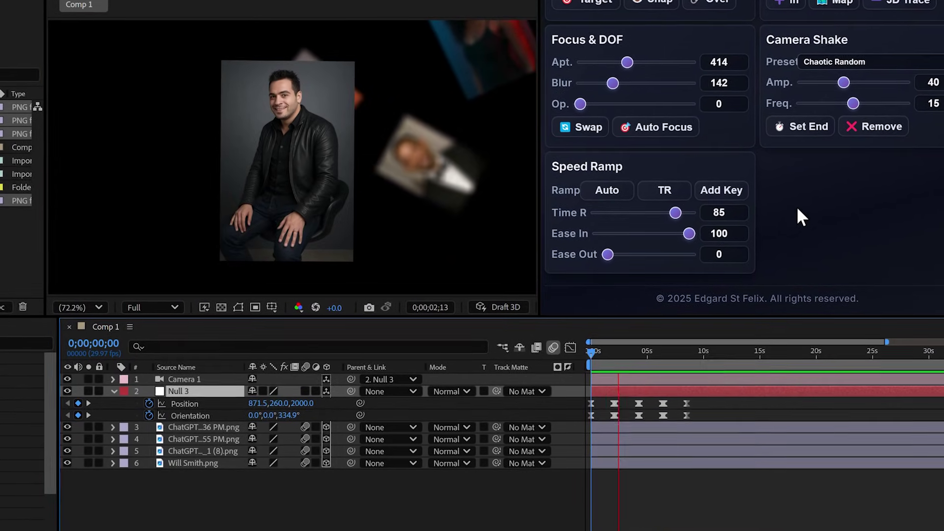
key("space")
scroll(806, 201, "up", 6)
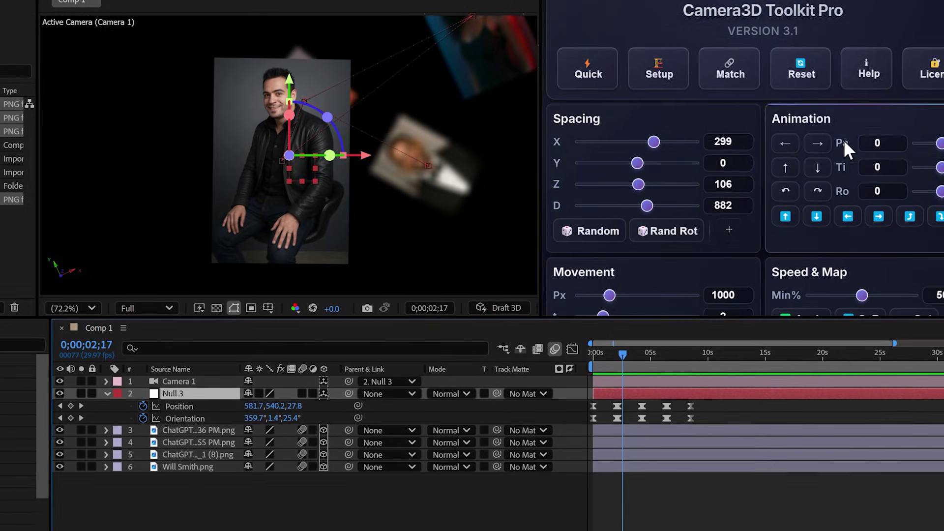
scroll(604, 63, "down", 3)
key("ctrl+a")
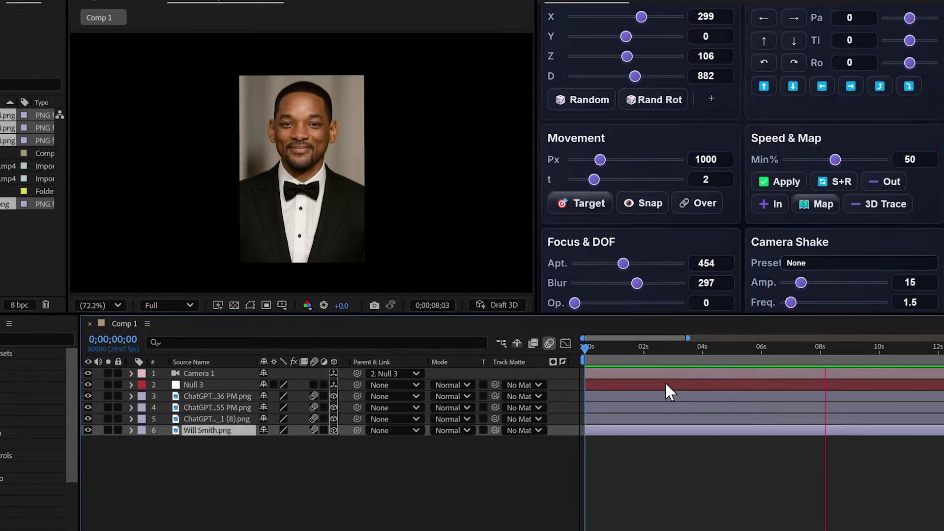
Set the depth of field at the first frame to aperture 1000 and blur 500
left_click_drag(845, 346, 592, 360)
scroll(633, 242, "down", 5)
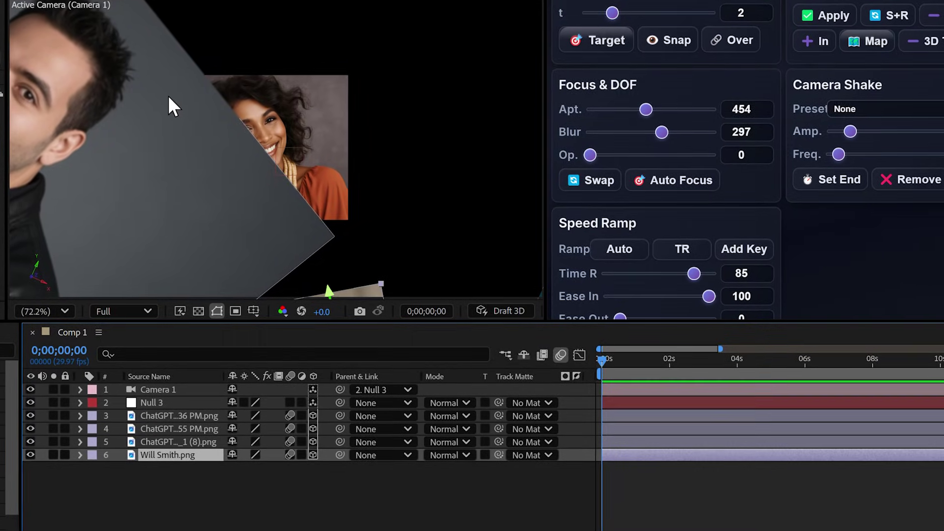
scroll(647, 219, "down", 3)
scroll(647, 133, "up", 4)
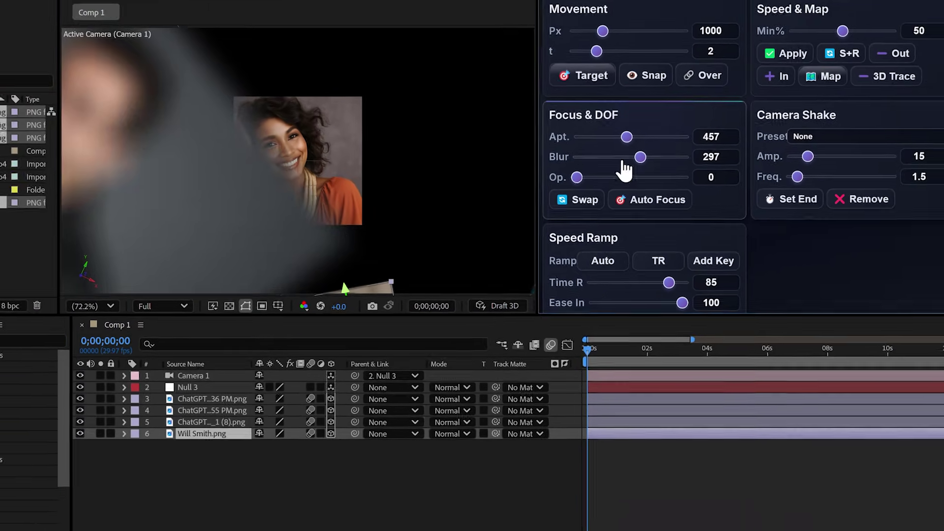
left_click_drag(656, 146, 668, 165)
left_click_drag(615, 146, 667, 146)
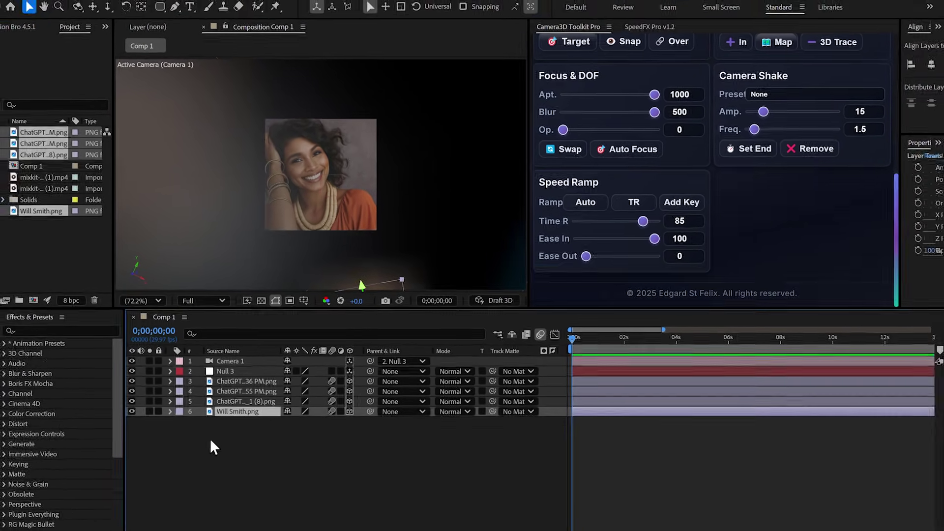
Select the four photo layers and set their Op. value in Focus & DOF to 100
left_click_drag(210, 438, 234, 386)
scroll(657, 211, "up", 3)
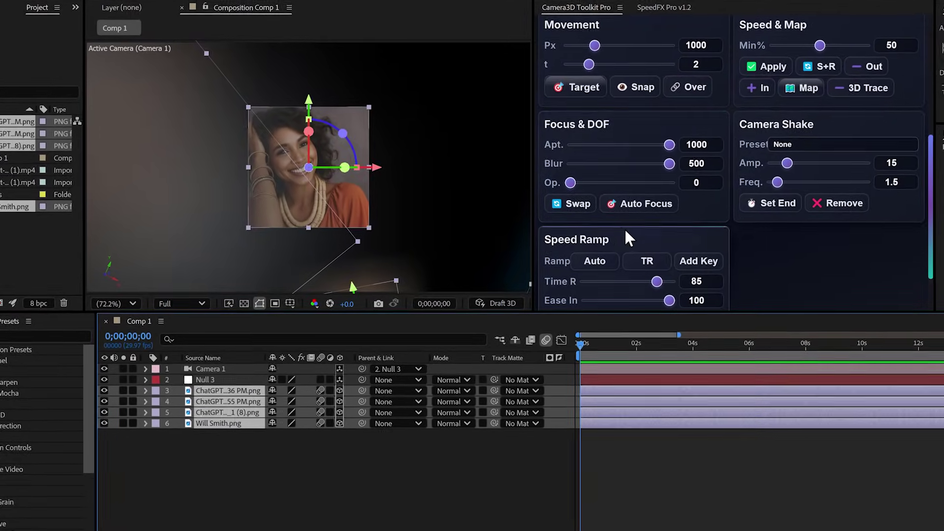
left_click_drag(571, 183, 660, 187)
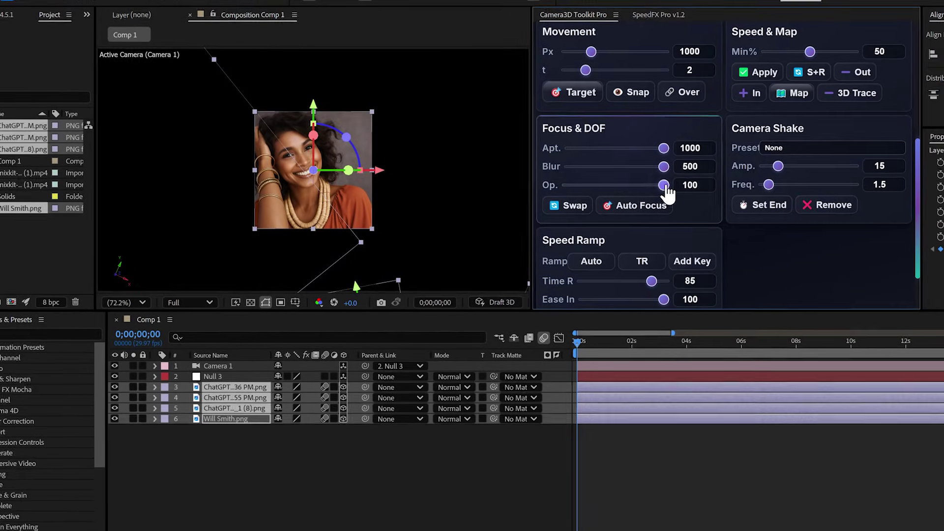
Reveal the four photo layers' Opacity keyframes and play the composition from the start
mouse_move(576, 341)
left_mouse_down()
mouse_move(671, 349)
mouse_move(577, 350)
left_mouse_up()
key("u")
key("space")
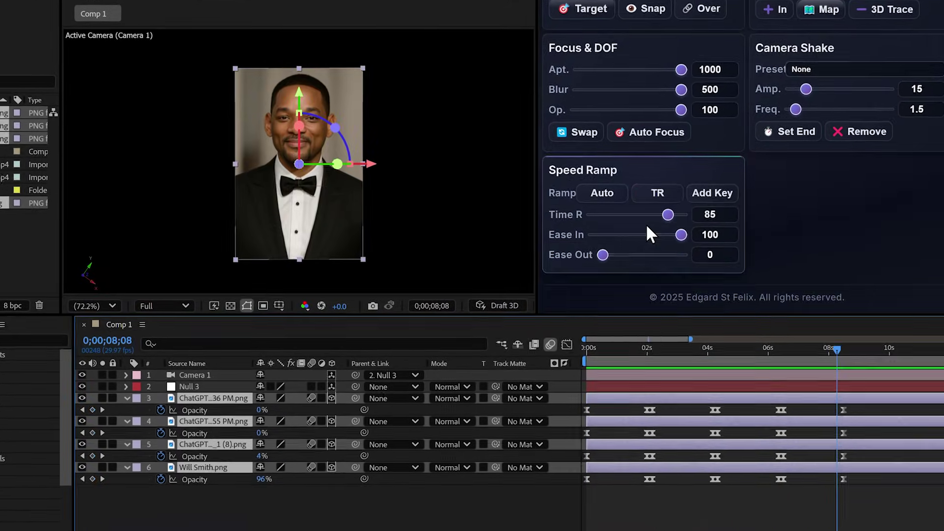
Lower the depth of field to aperture 171 and blur 75, and play the composition from the start
scroll(645, 246, "up", 3)
left_click(609, 206)
left_click(593, 226)
left_click(596, 206)
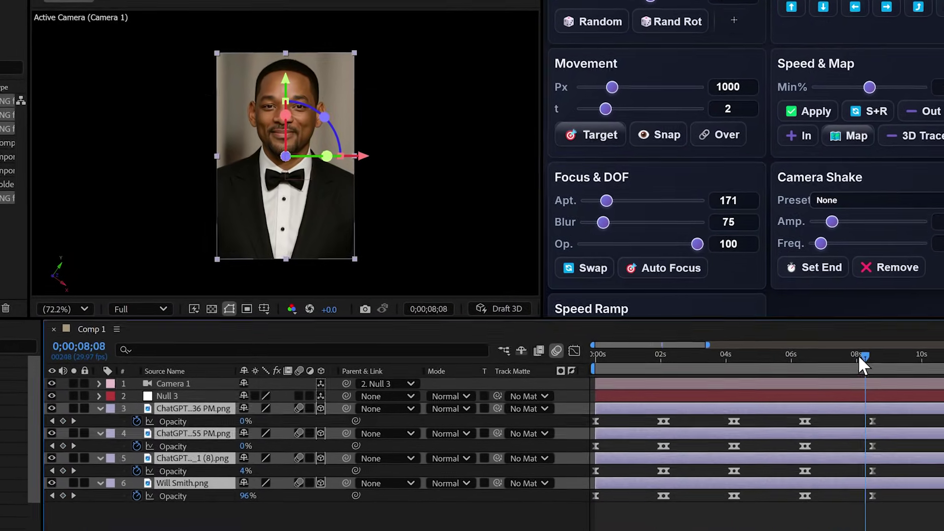
left_click_drag(857, 355, 595, 366)
key("space")
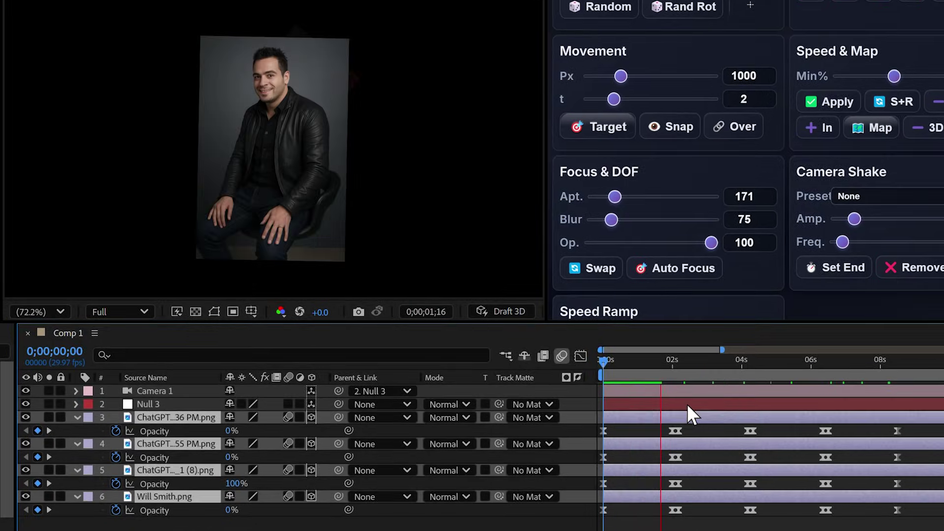
Reduce the aperture and blur to 1, play the composition and check frames at 0;00;07;29 and 0;00;02;19
left_click_drag(615, 196, 590, 220)
key("space")
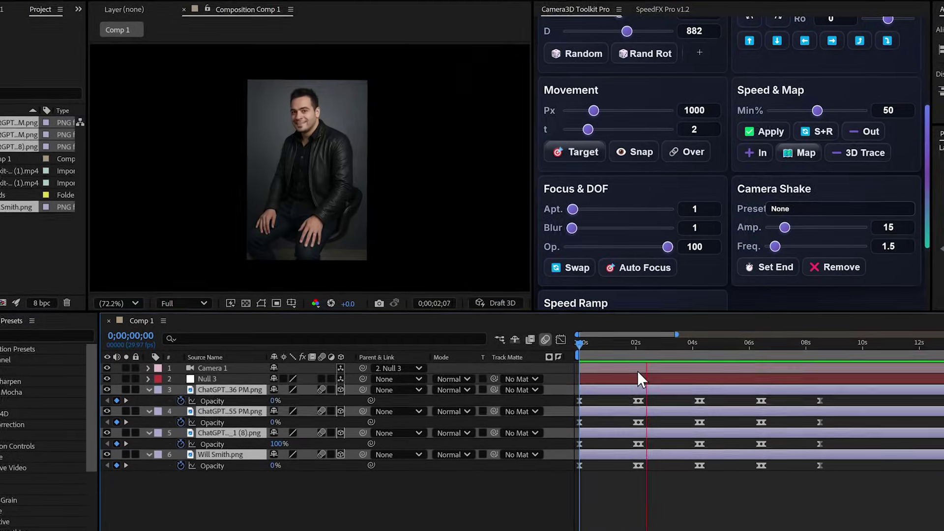
left_click(805, 343)
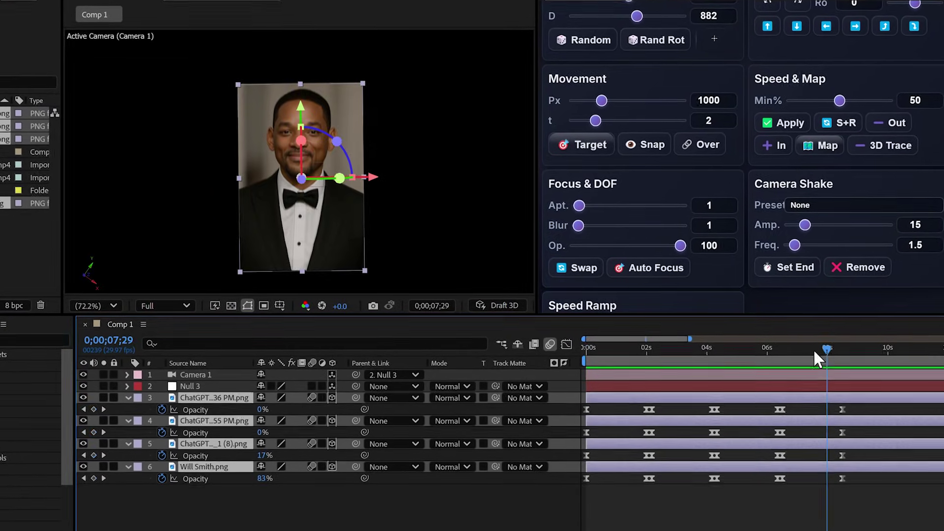
left_click(665, 347)
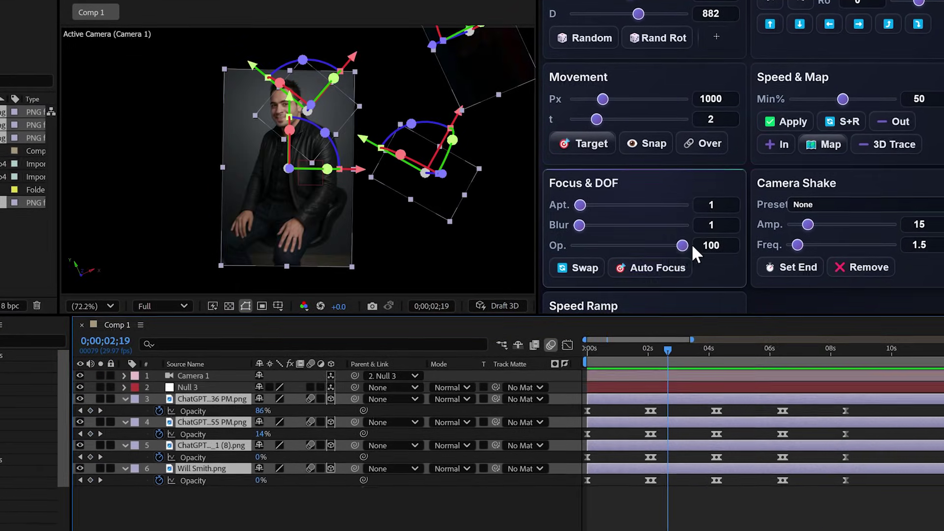
Set Focus & DOF to aperture 414, blur 142 and opacity 0 for the photos, and replay the composition from the start
left_click_drag(691, 244, 621, 267)
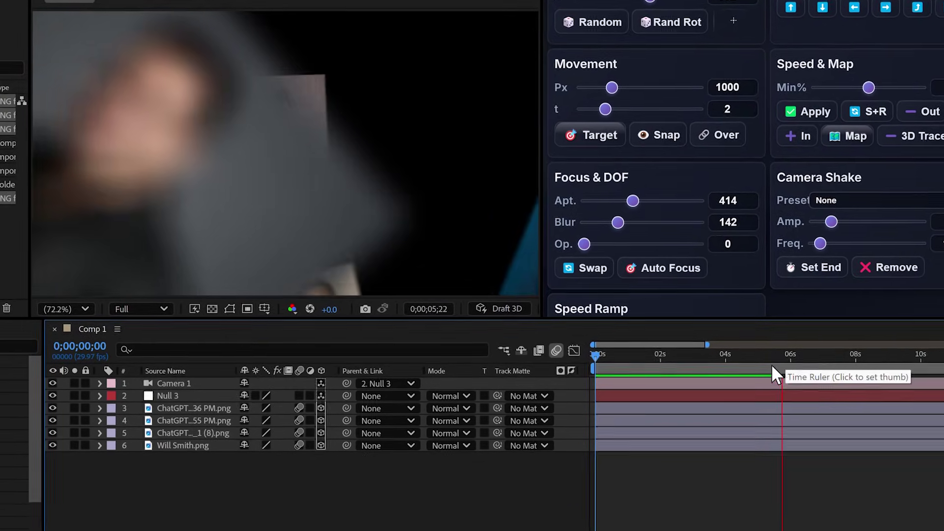
left_click(767, 360)
key("Home")
key("space")
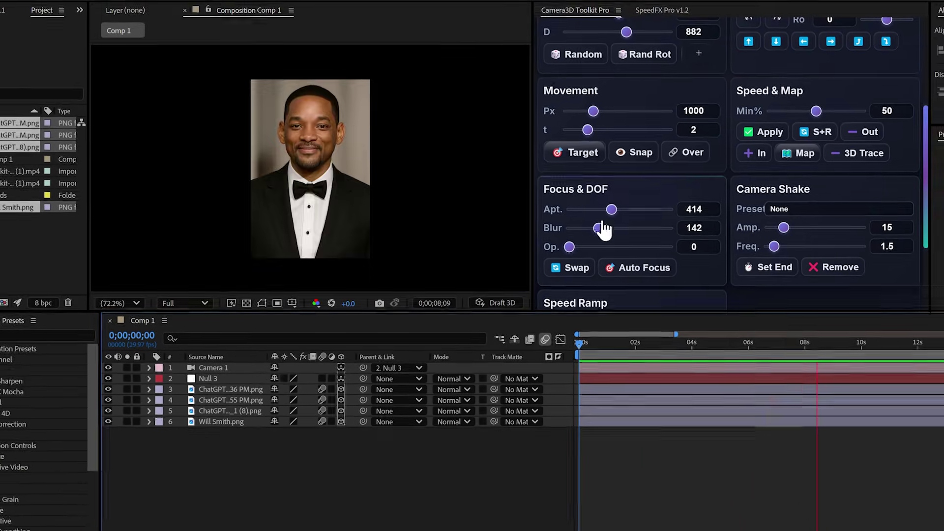
Go to the 4-second mark, select the Will Smith.png photo layer and auto-focus the camera on it
left_click_drag(866, 353, 714, 352)
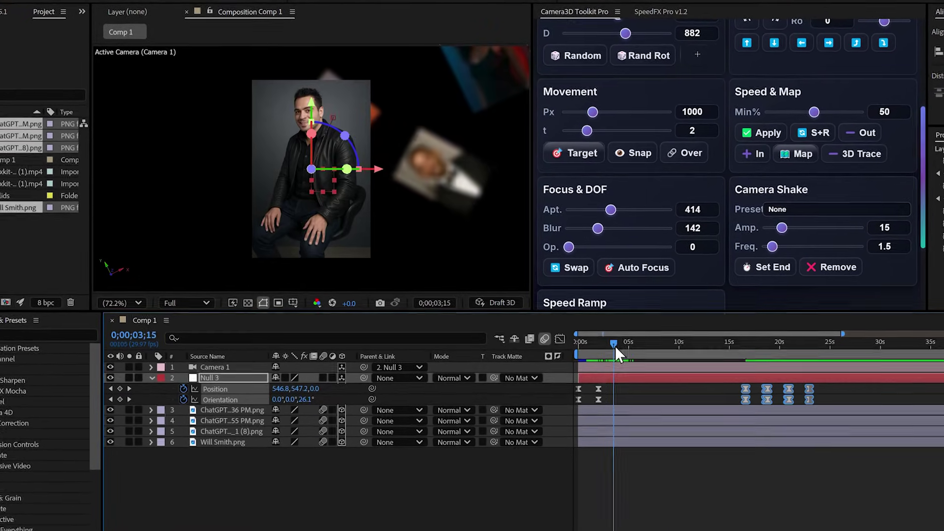
left_click_drag(615, 347, 618, 347)
left_click(453, 185)
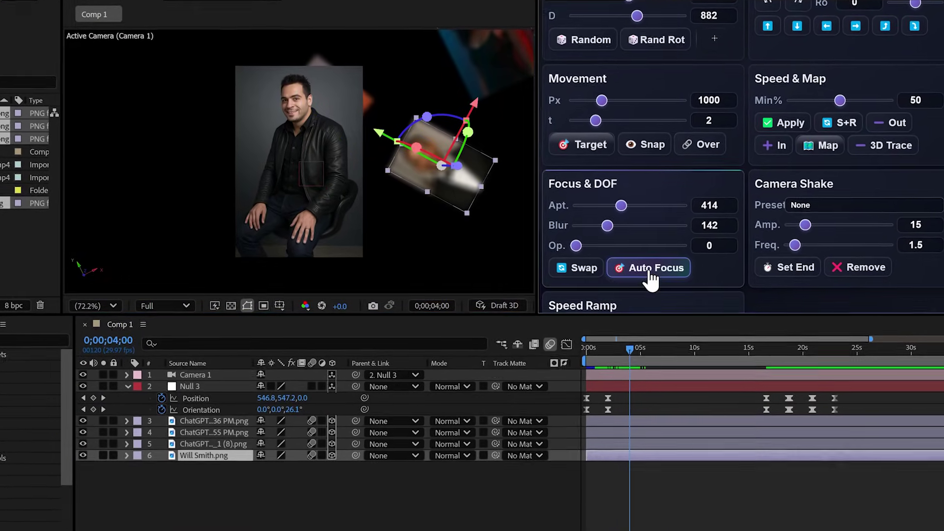
left_click(649, 271)
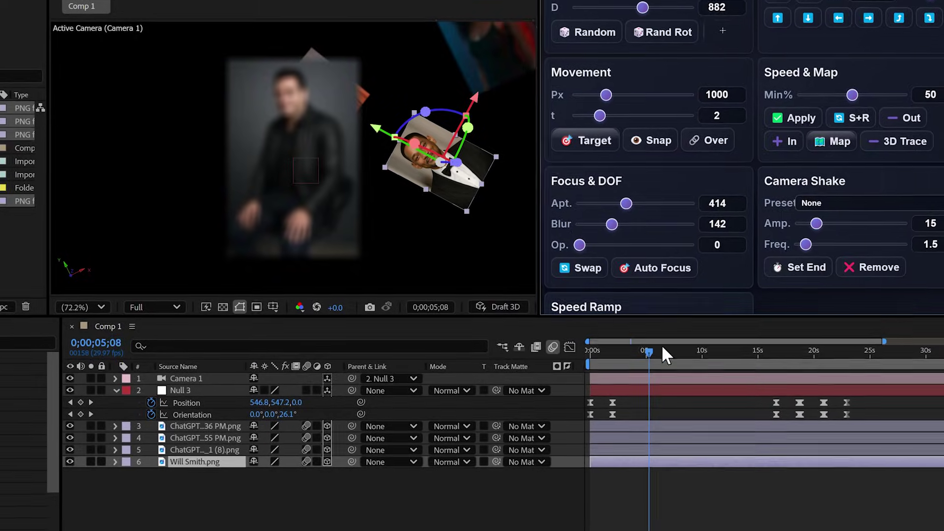
Play back the focus change to the tilted tuxedo photo, from the start and again from just after one second
left_click_drag(656, 348, 542, 357)
key("space")
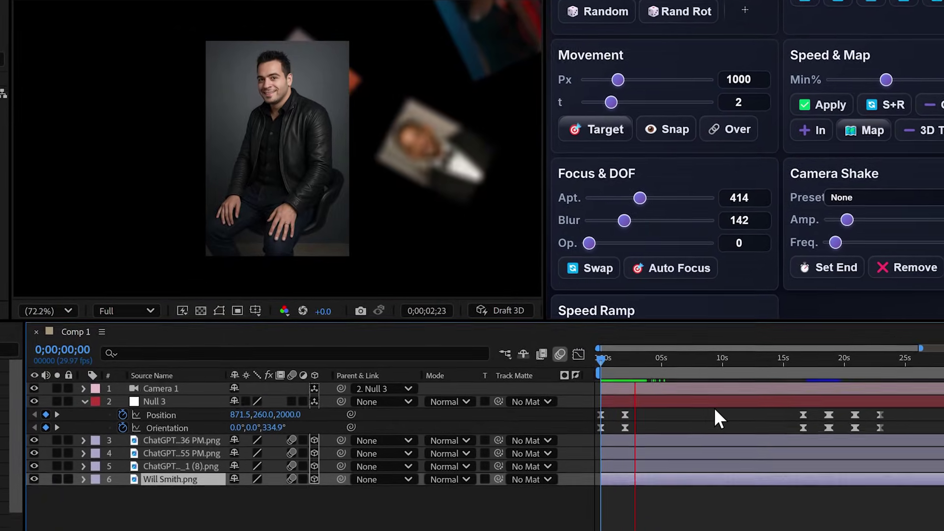
key("space")
left_click(617, 355)
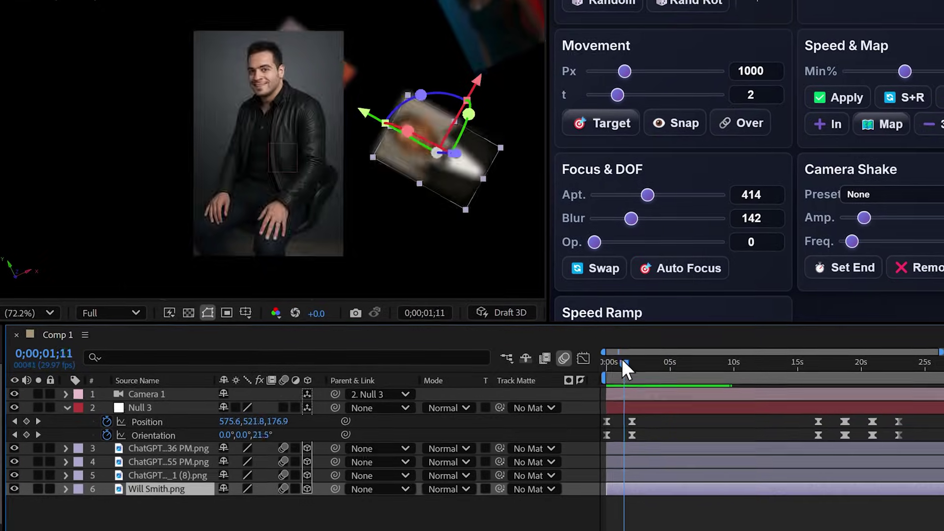
key("space")
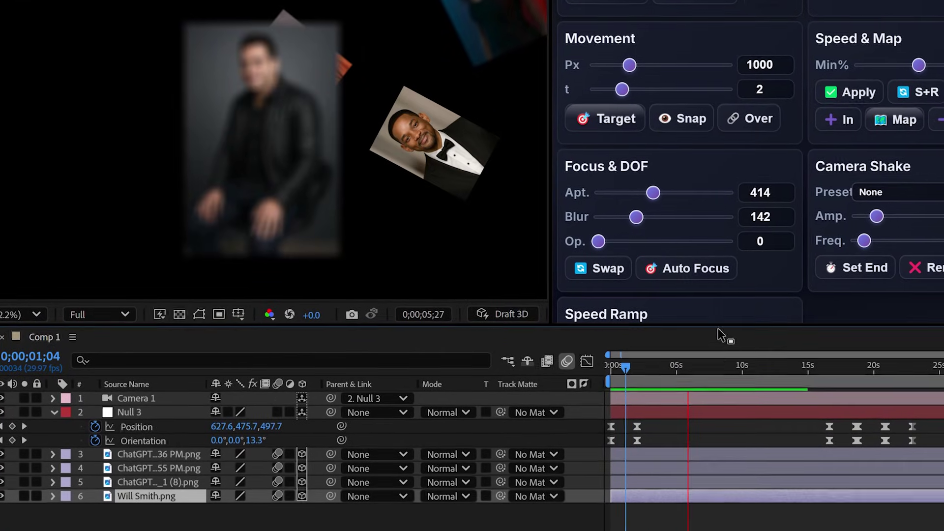
key("space")
key("space")
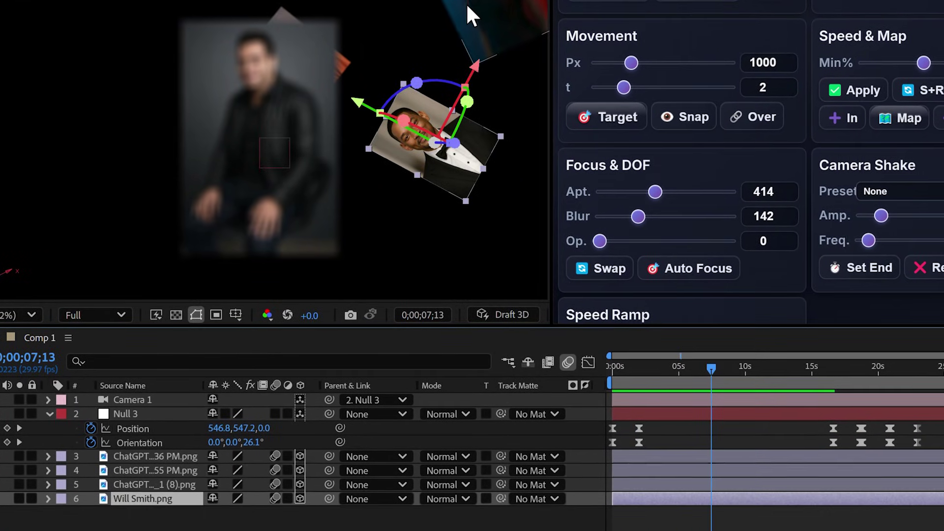
Auto-focus the camera on the next photo at 0;00;07;13 and play back the focus change from an earlier time
left_click(685, 275)
left_click_drag(710, 369, 644, 362)
key("space")
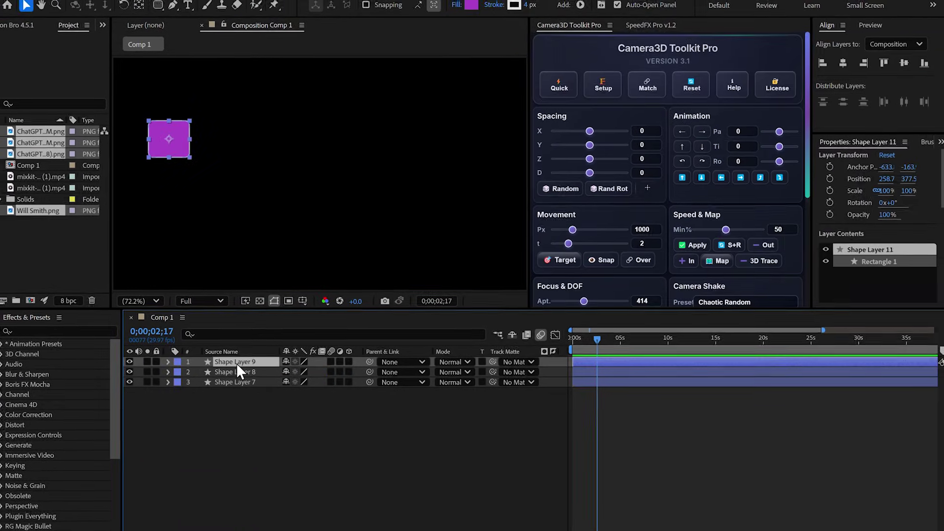
Duplicate the purple square shape layer until there are eight, and spread them in a row with an X spacing of 235
key("ctrl+d")
key("ctrl+d")
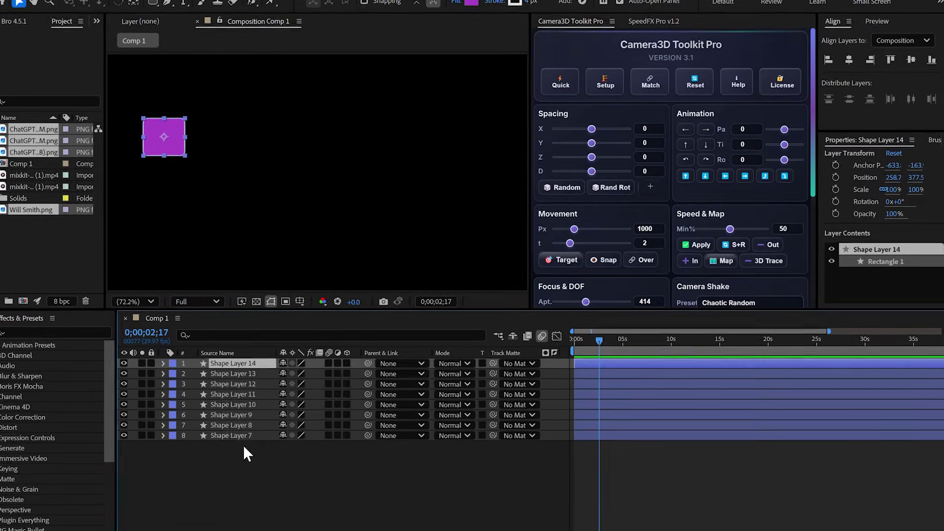
left_click_drag(596, 125, 604, 125)
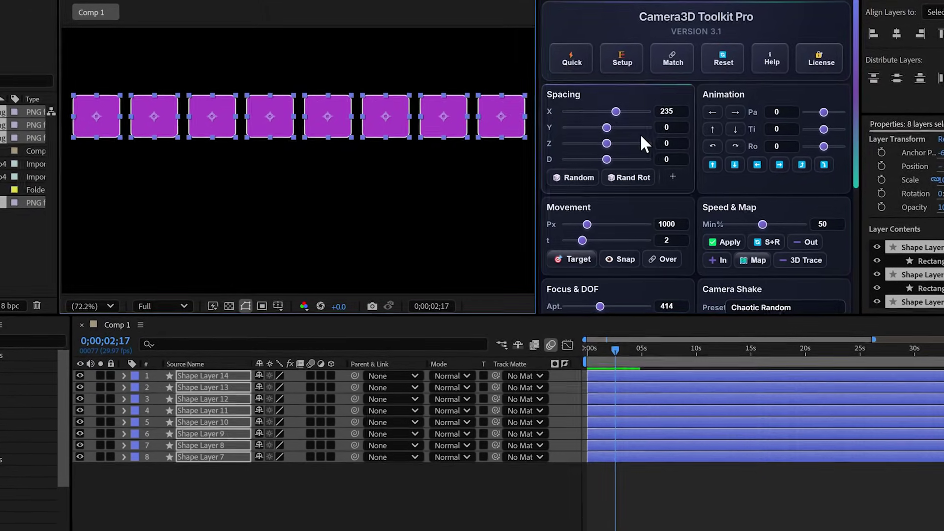
Set the eight squares' spacing to X 391, Y 27 and Z 1260, and randomize their rotation
left_click_drag(602, 131, 623, 95)
left_click_drag(617, 134, 629, 133)
left_click_drag(620, 116, 641, 87)
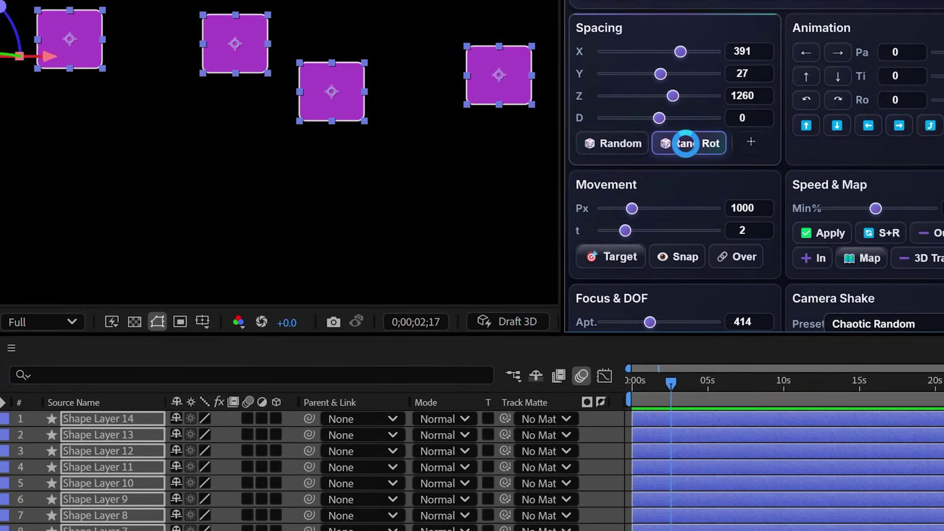
left_click(695, 142)
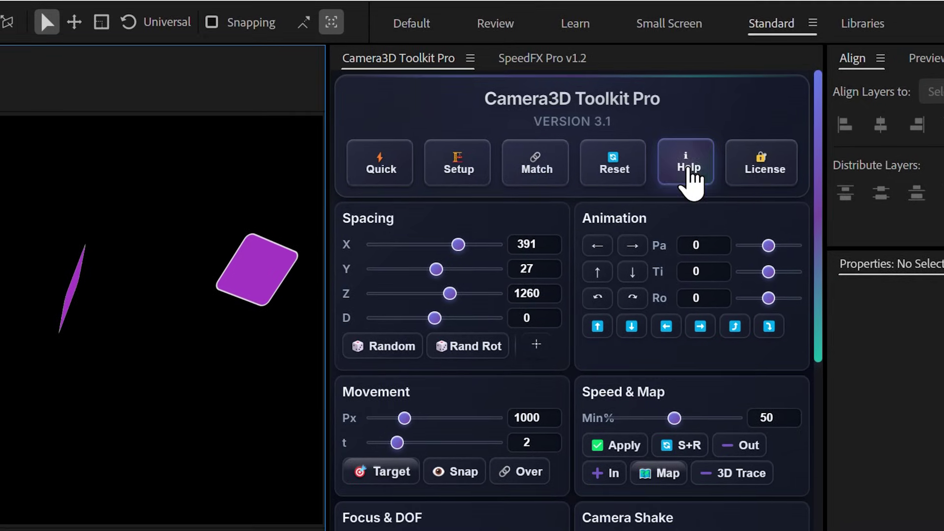
Open the toolkit's Help and browse the tutorial videos on the HowTo AE YouTube channel
left_click(685, 172)
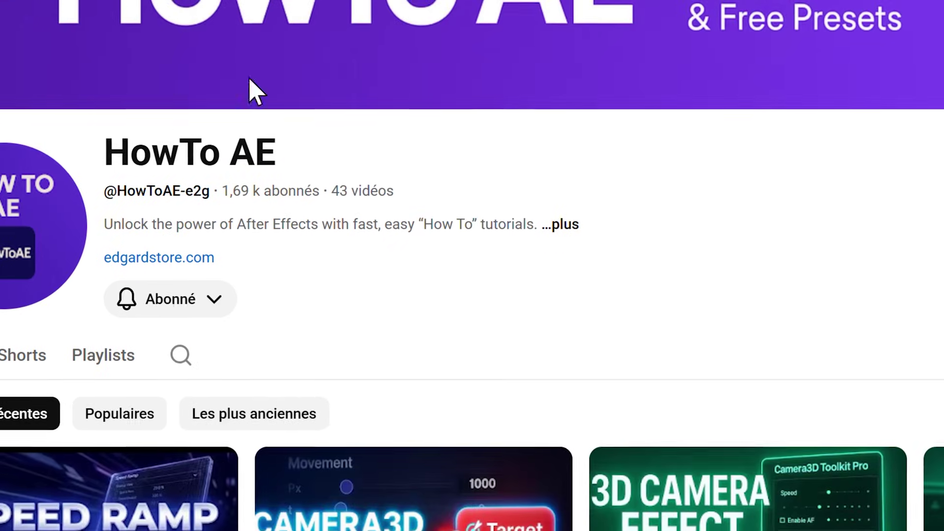
scroll(596, 157, "down", 15)
scroll(604, 152, "up", 5)
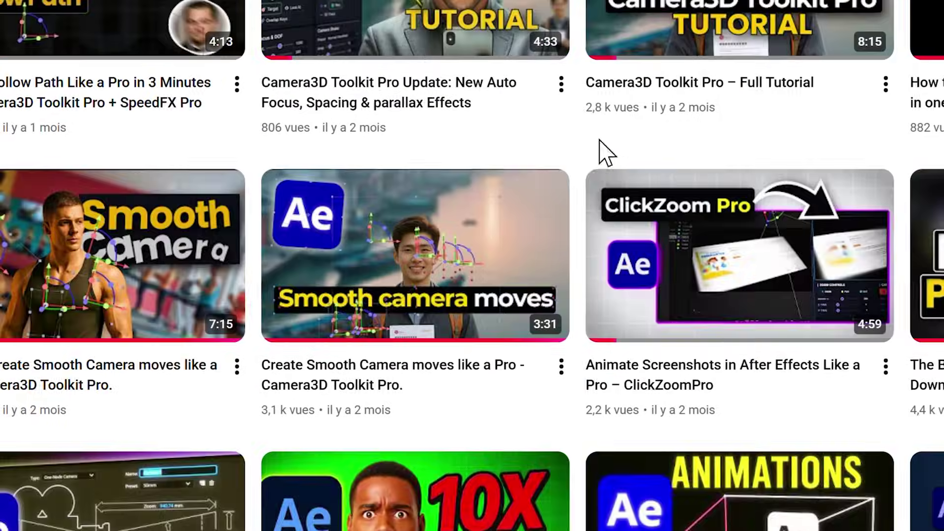
scroll(590, 154, "down", 20)
scroll(568, 148, "up", 20)
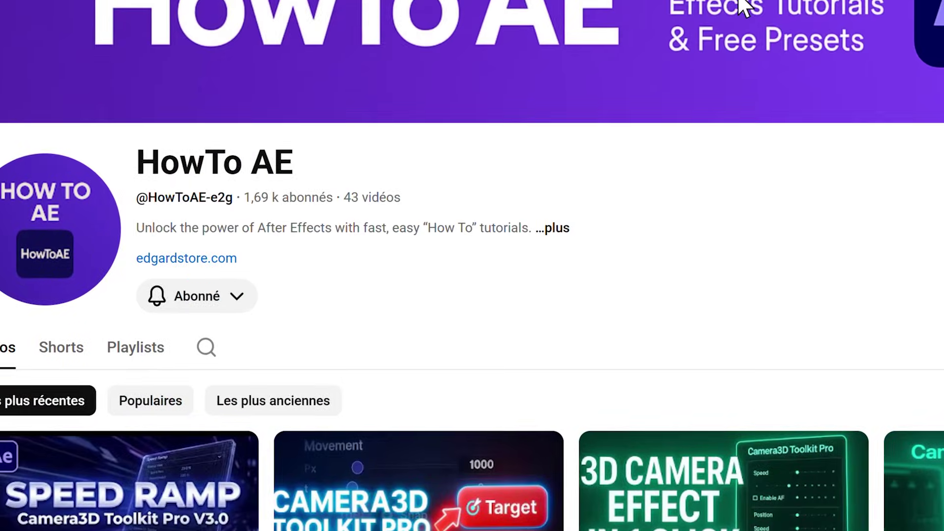